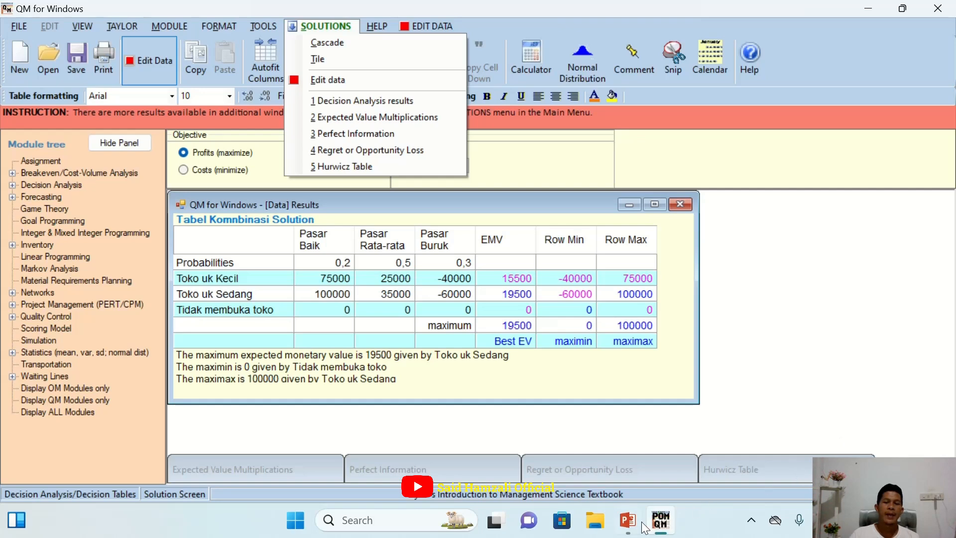
Switch to PowerPoint, review the uncertainty and risk criteria on slide 6, and return to QM for Windows.
click(627, 531)
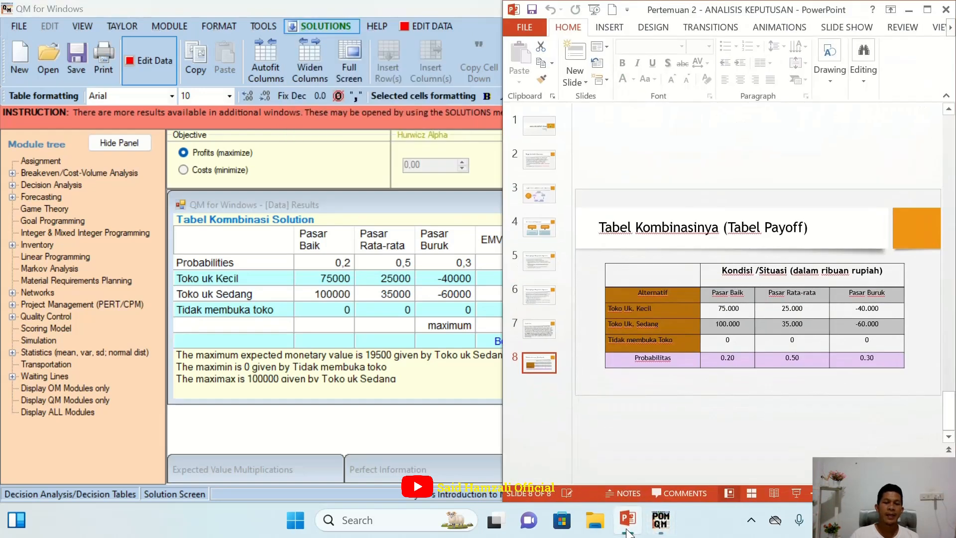
click(535, 295)
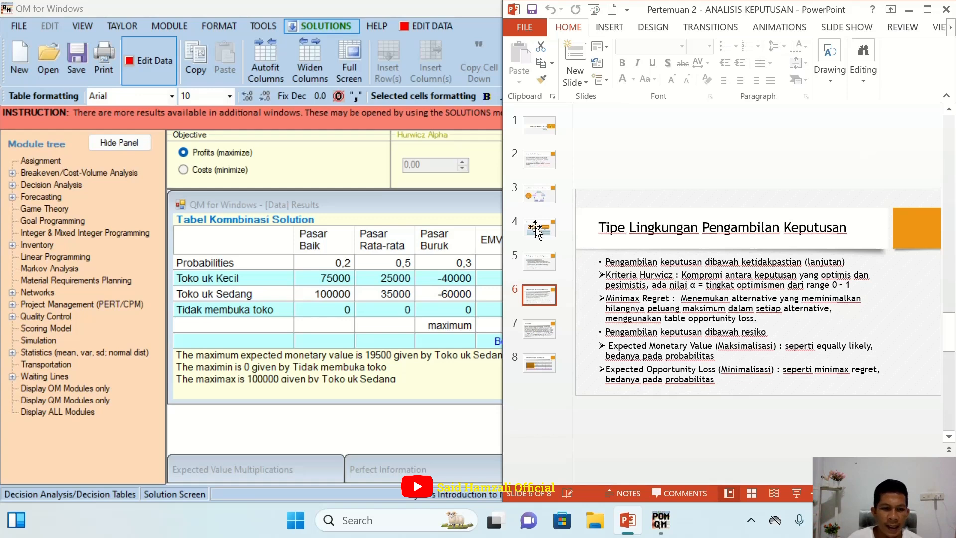
click(907, 10)
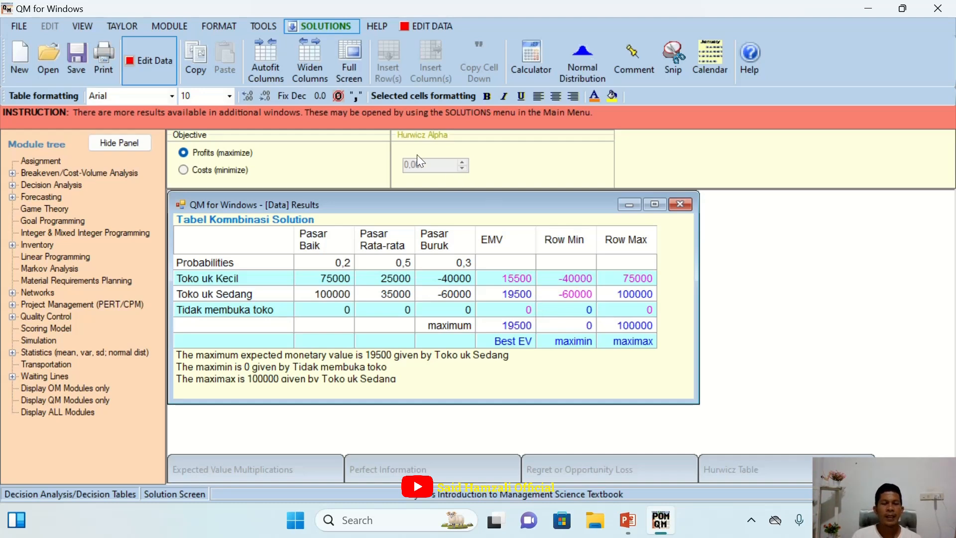
Display the Regret or Opportunity Loss table and reposition its window over the decision results.
click(320, 22)
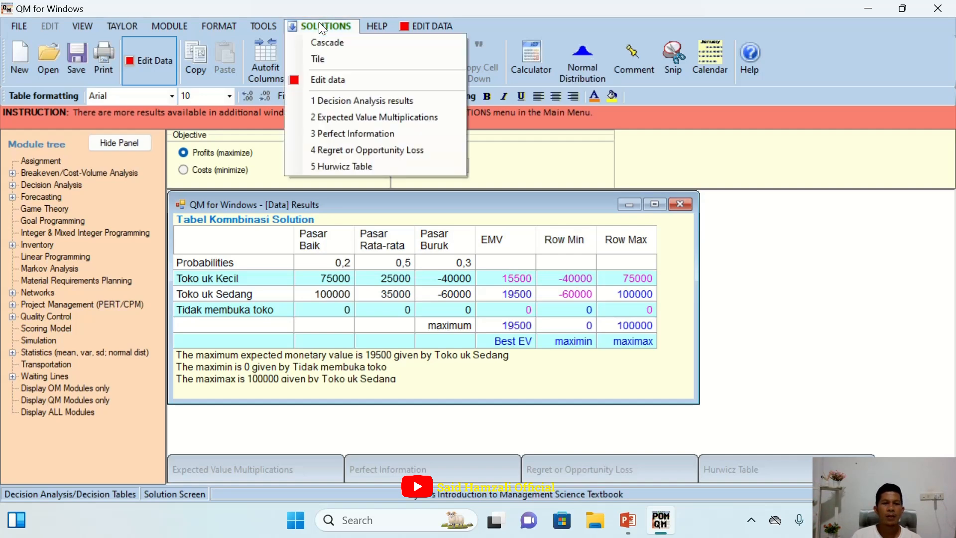
click(350, 152)
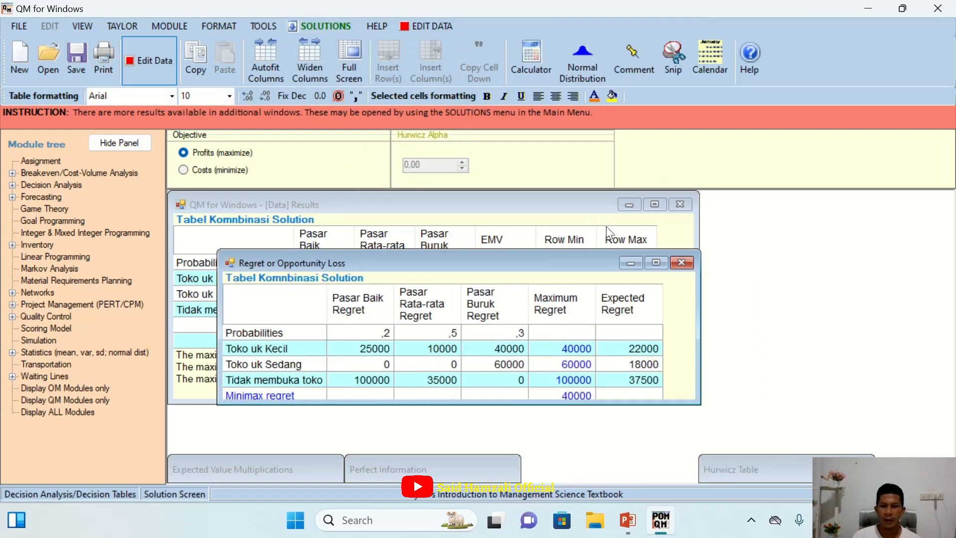
drag(568, 260, 566, 201)
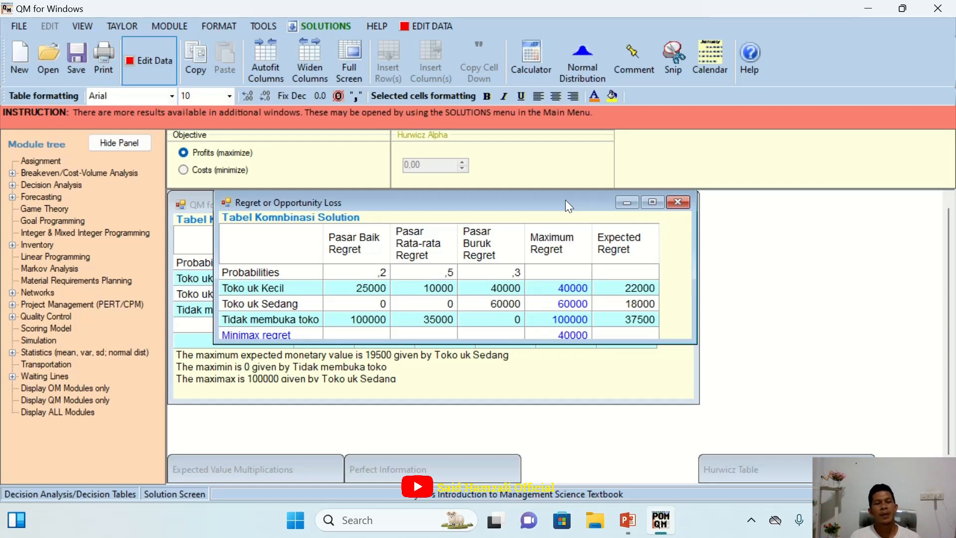
drag(566, 200, 526, 211)
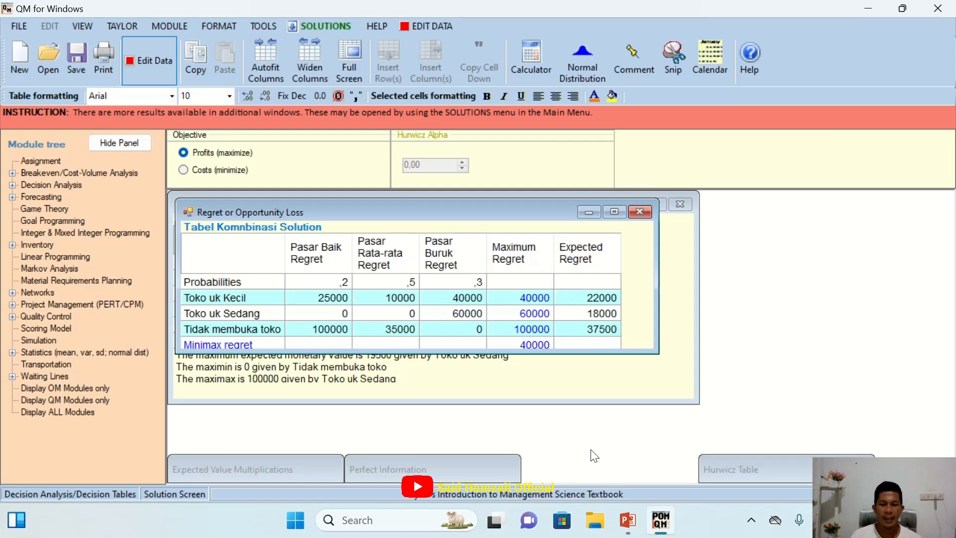
Review Minimax Regret on slide 6 and Equally Likely on slide 5 in PowerPoint, and return to QM for Windows.
click(627, 527)
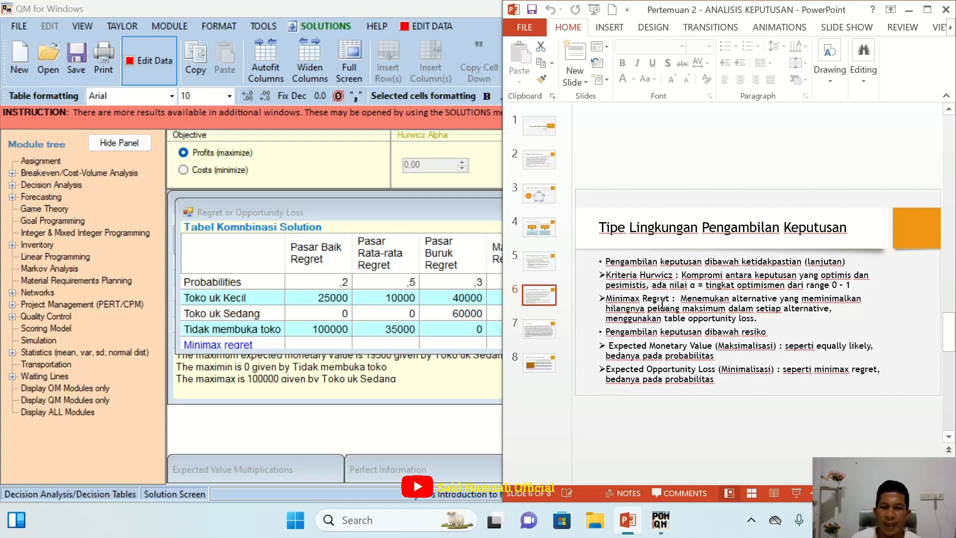
click(549, 268)
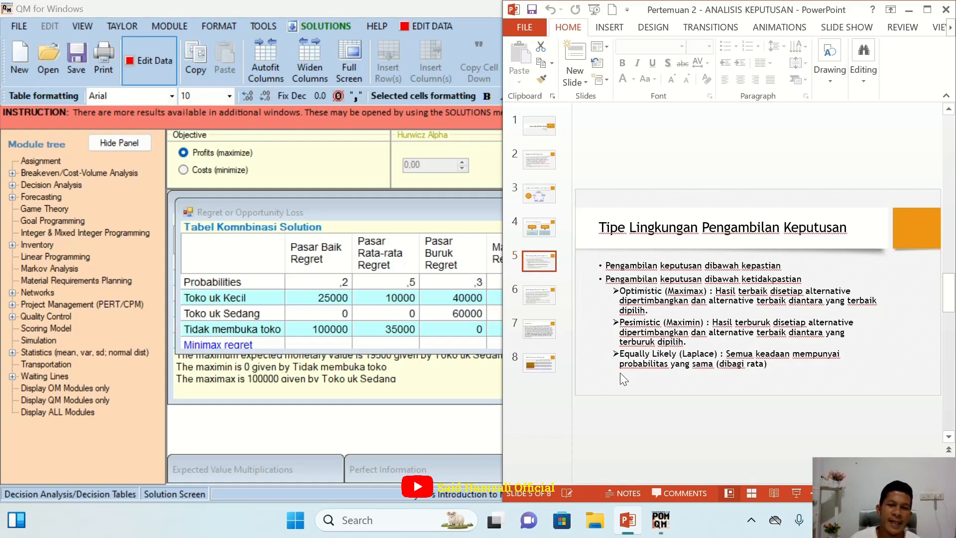
click(906, 12)
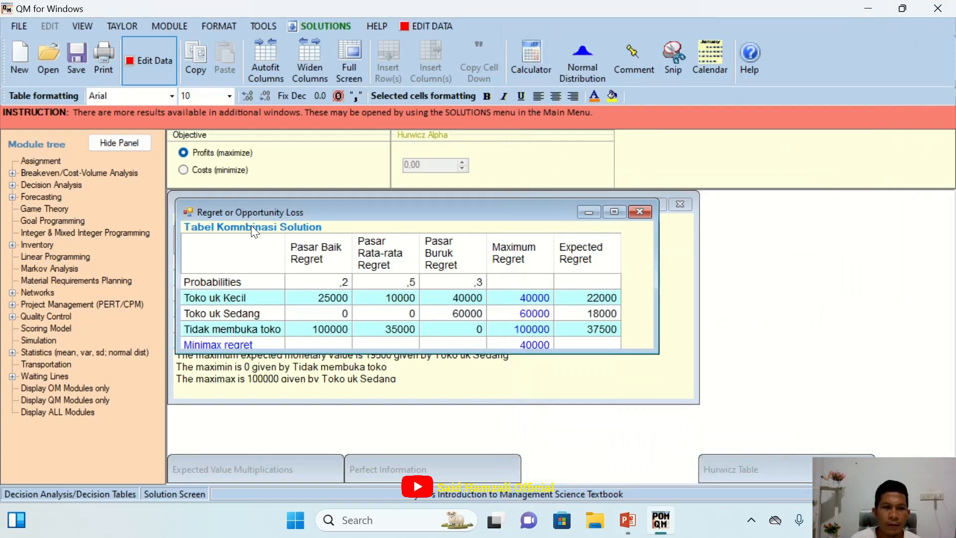
Return to the data table and make all market probabilities equal by entering = as the Pasar Baik probability.
click(148, 62)
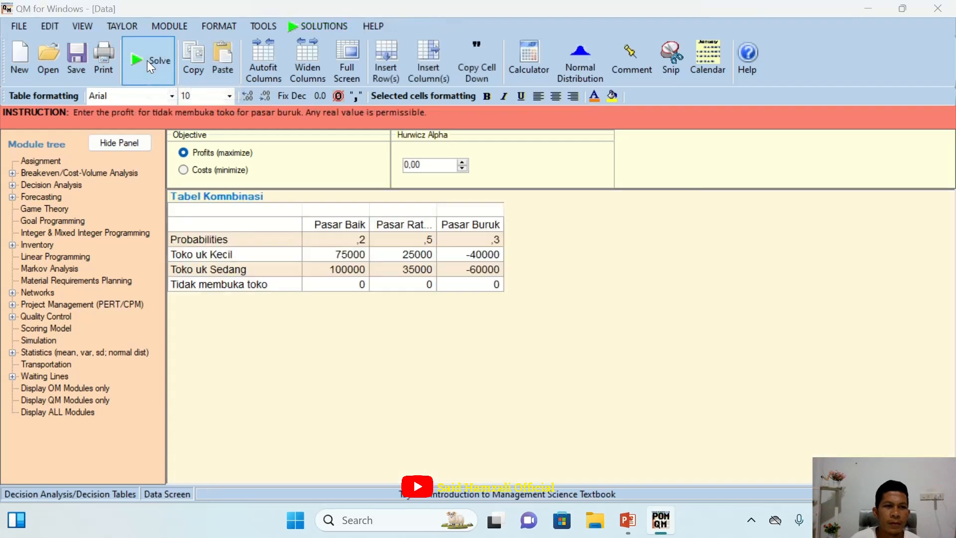
click(347, 238)
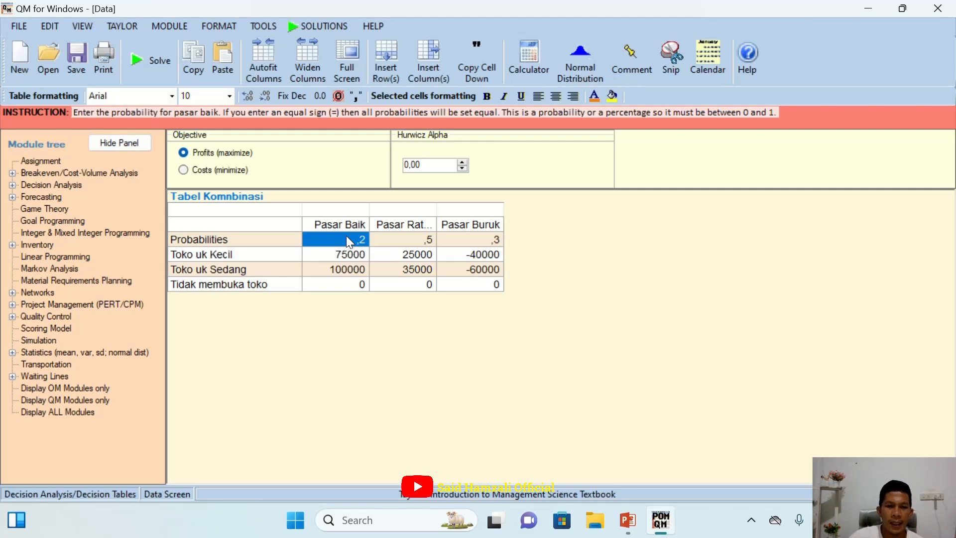
text(=)
key(Return)
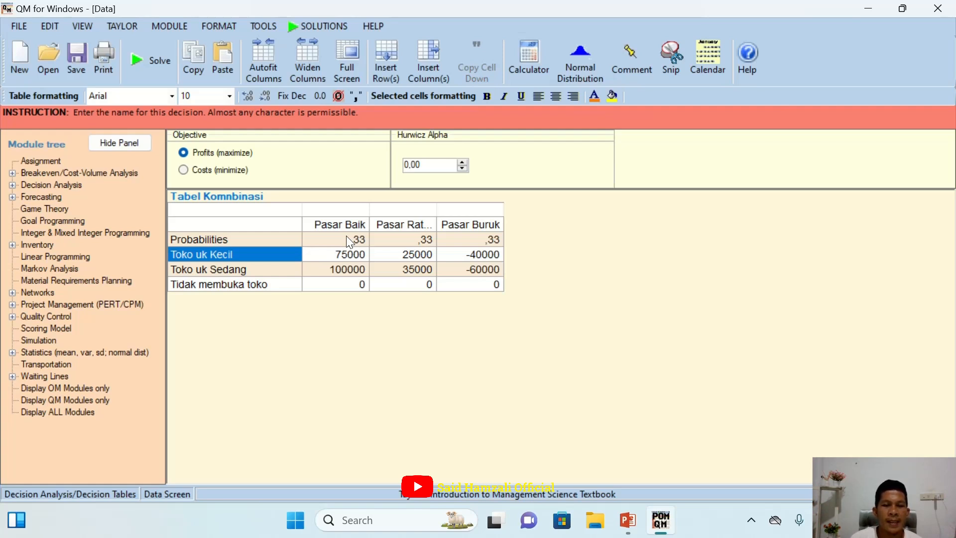
Check the Equally Likely (Laplace) definition on the PowerPoint slide and return to QM for Windows.
click(628, 525)
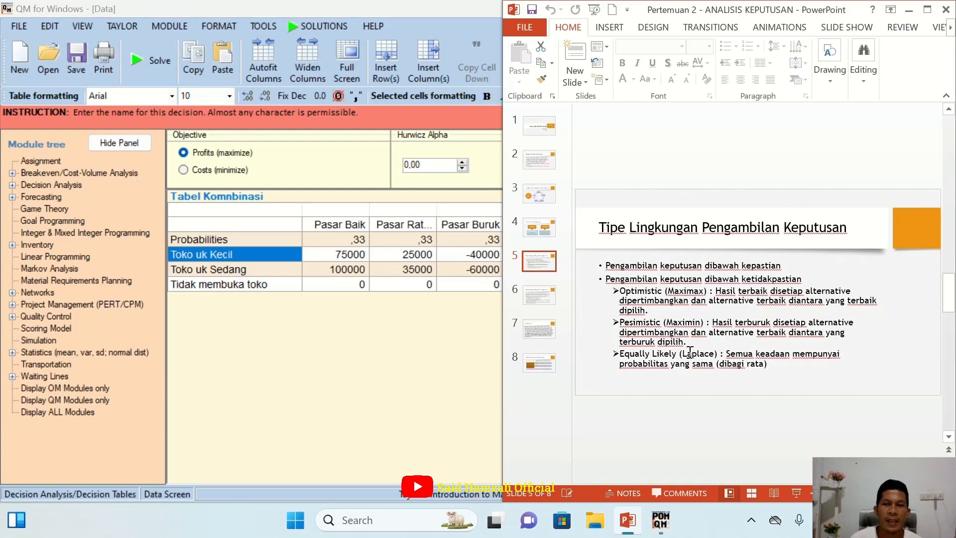
click(909, 9)
mouse_move(911, 13)
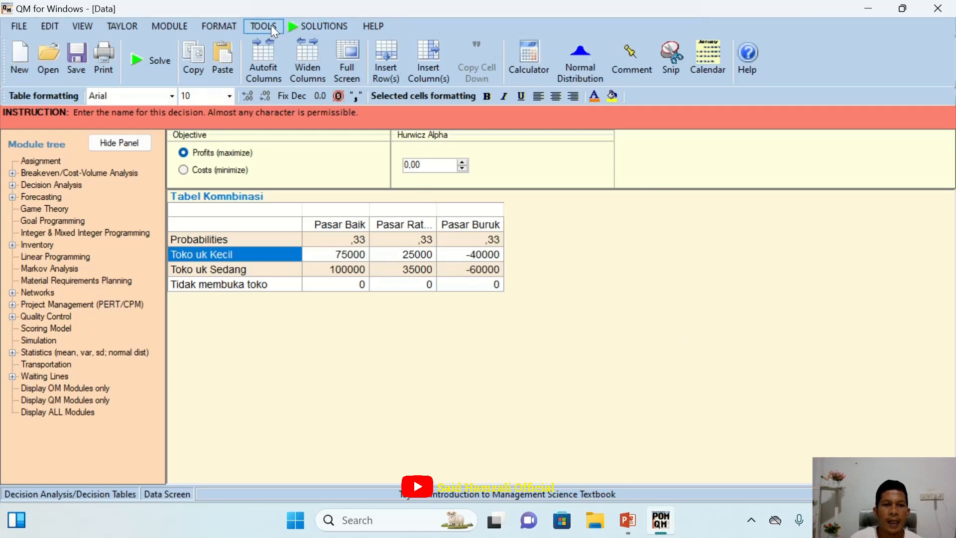
Try to solve the decision table with the automatically equalized probabilities.
click(137, 65)
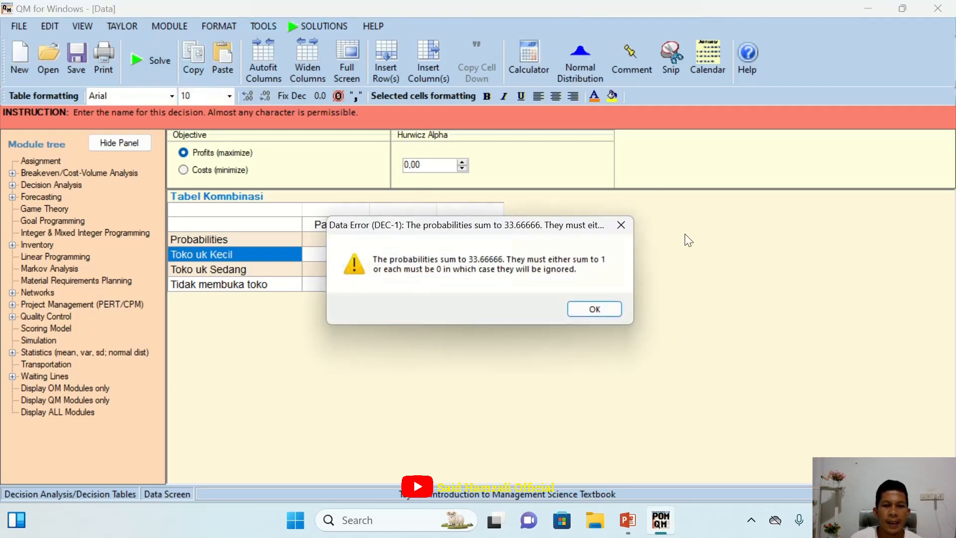
click(600, 314)
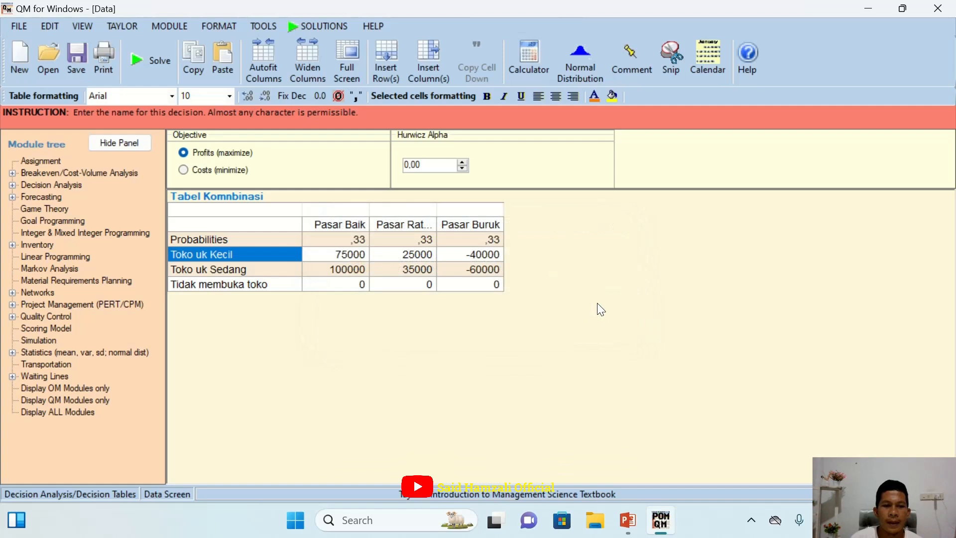
click(441, 164)
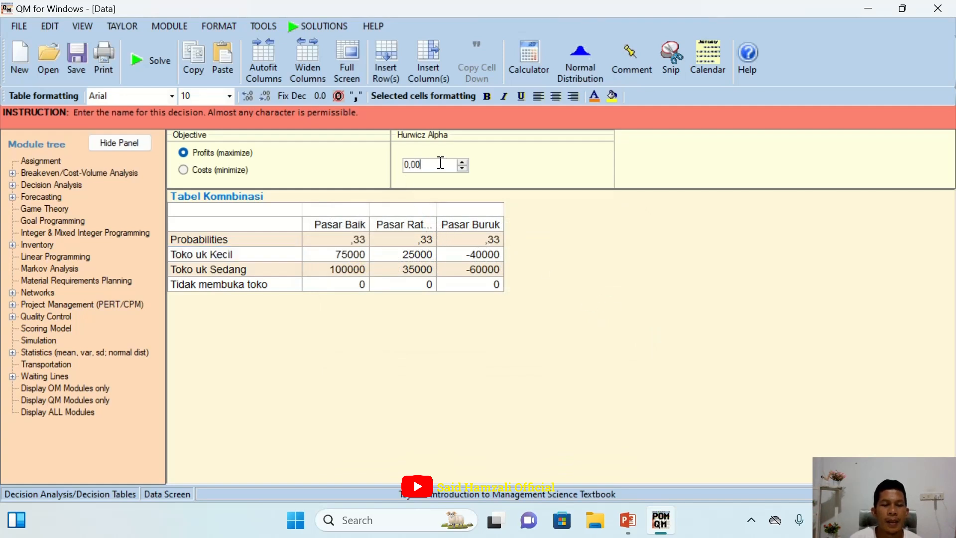
drag(441, 163, 410, 165)
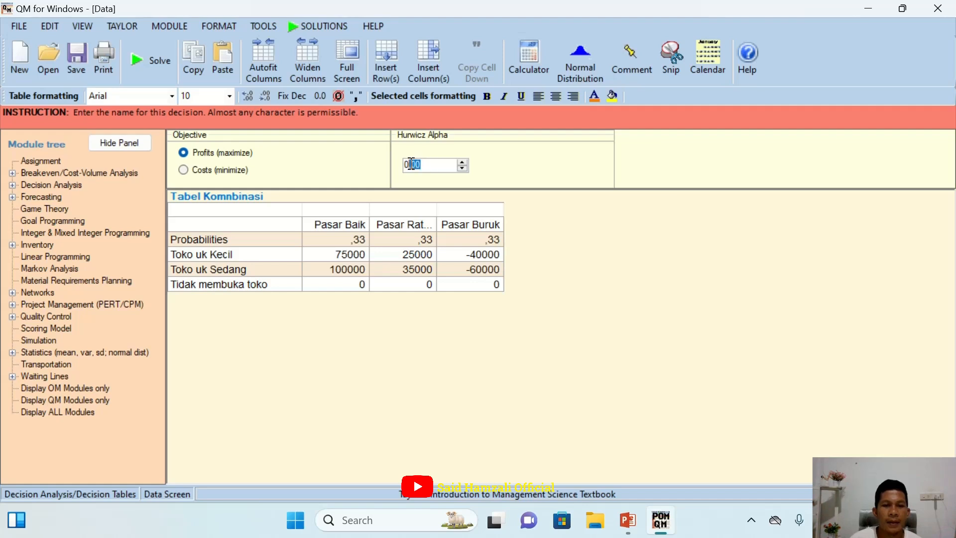
click(140, 50)
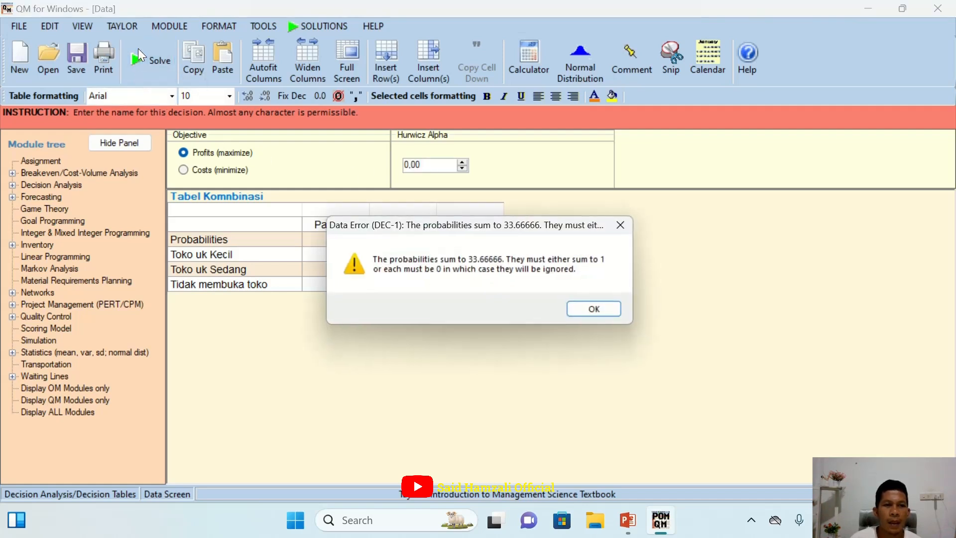
click(602, 313)
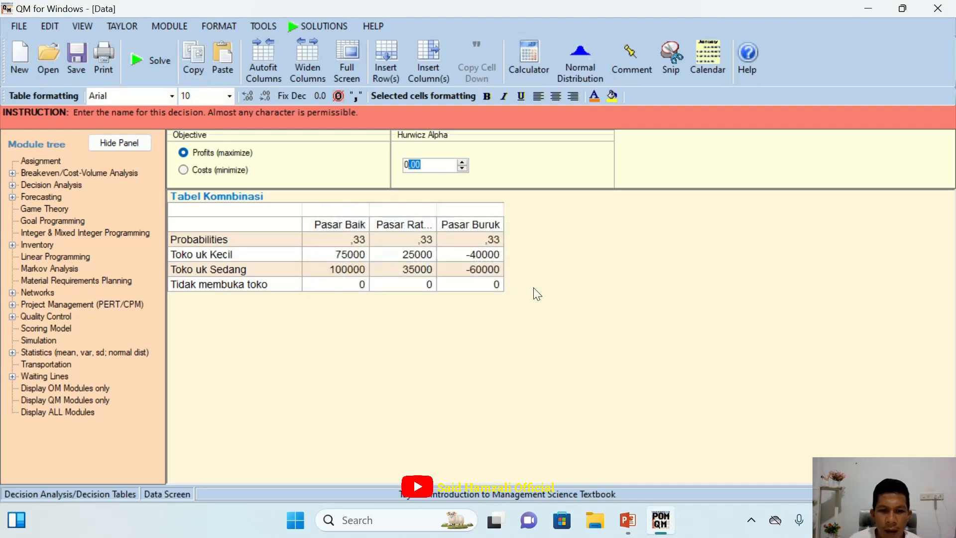
Re-enter the Pasar Baik, Pasar Rata-rata and Pasar Buruk probabilities as .33, using a decimal point instead of the comma.
click(354, 242)
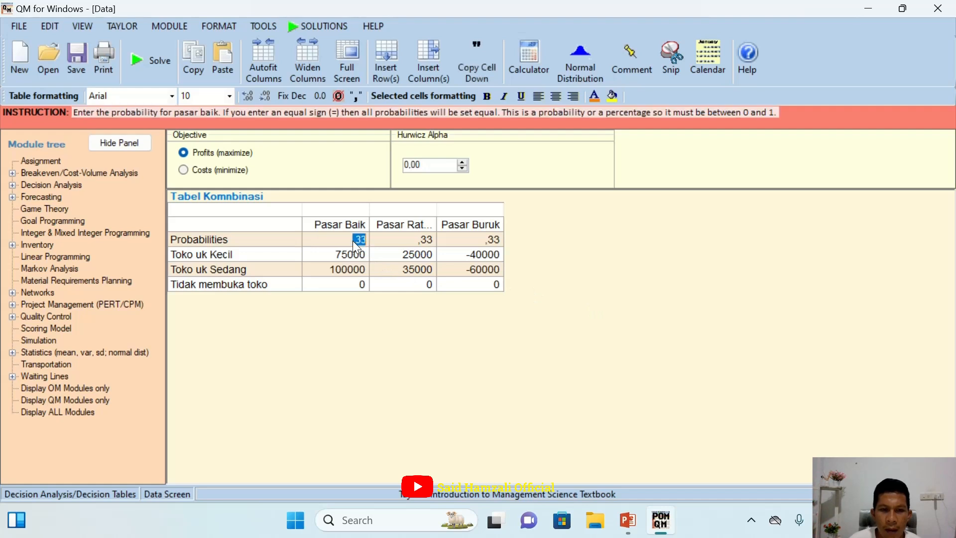
click(354, 241)
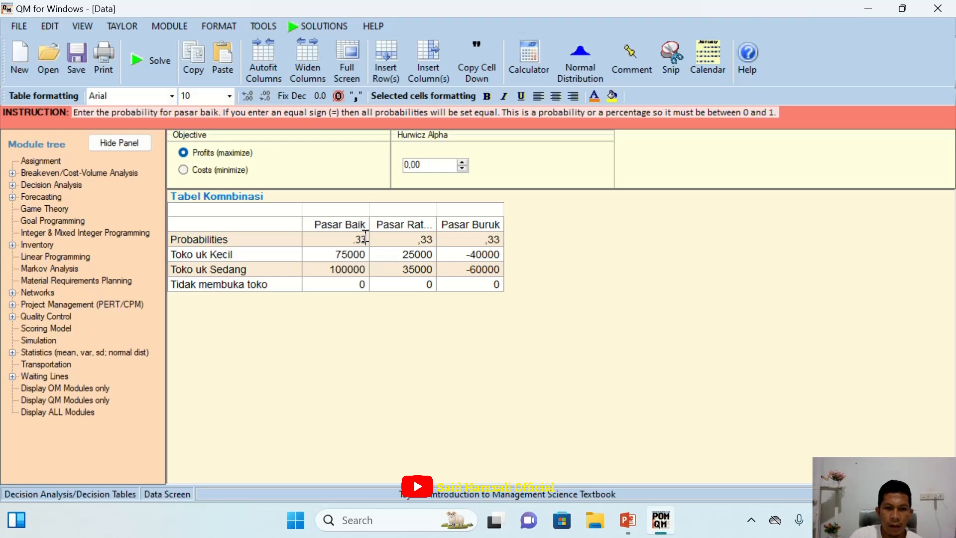
key(Return)
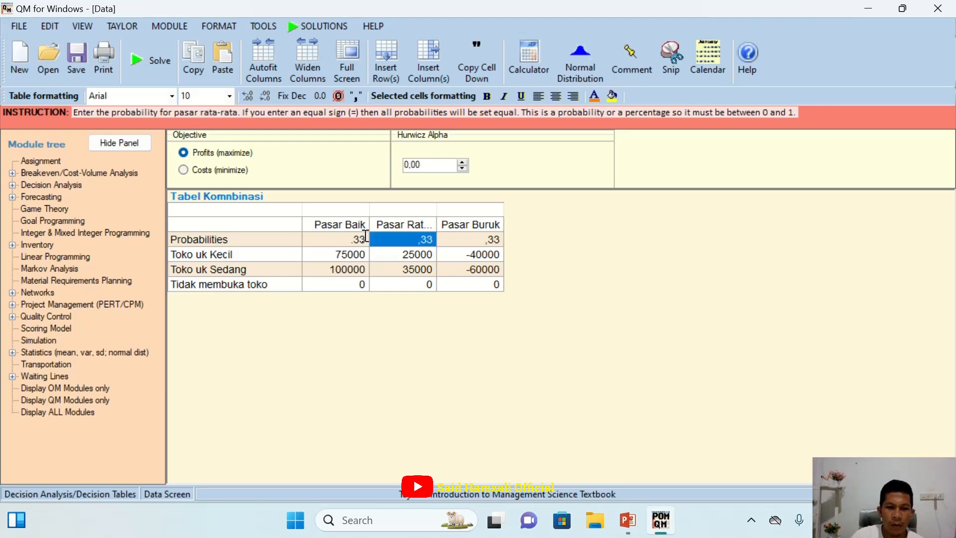
click(422, 241)
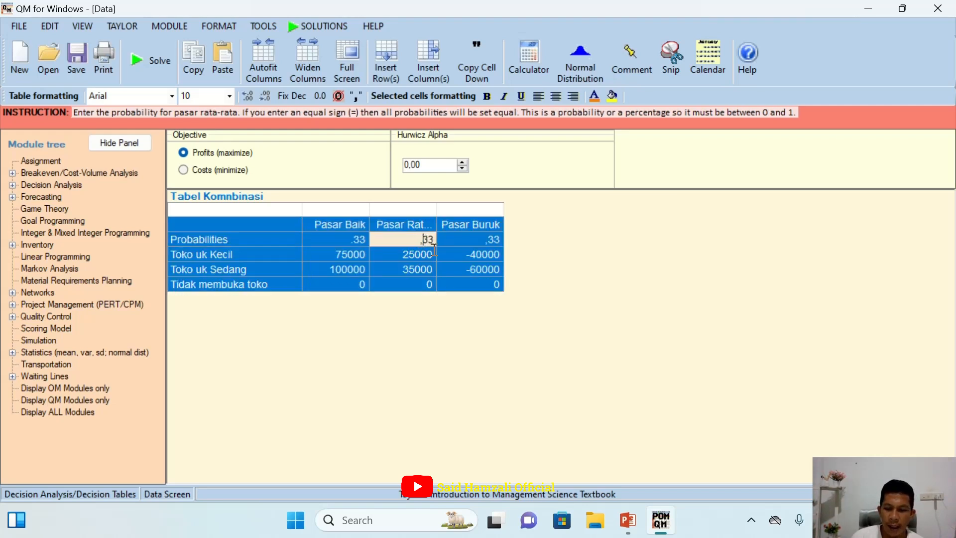
text(,)
key(Return)
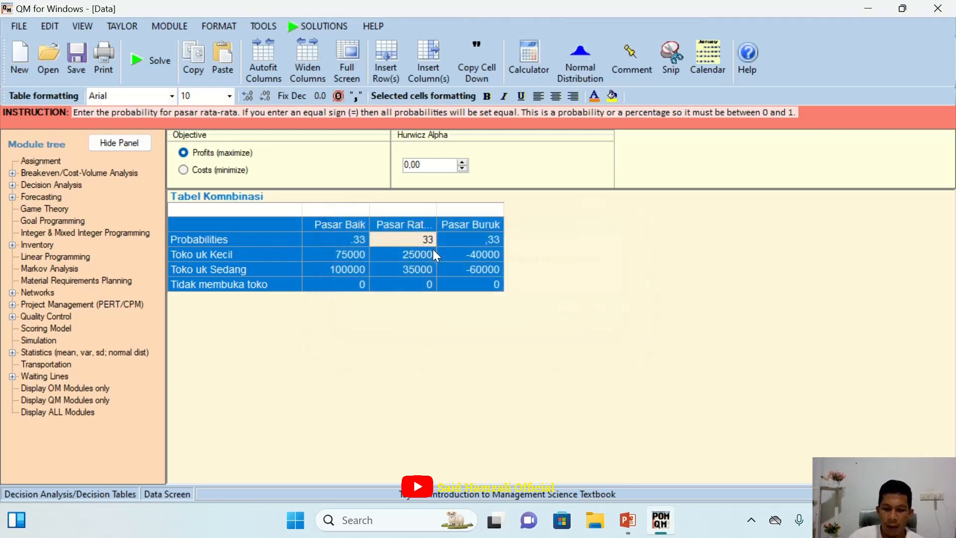
click(478, 240)
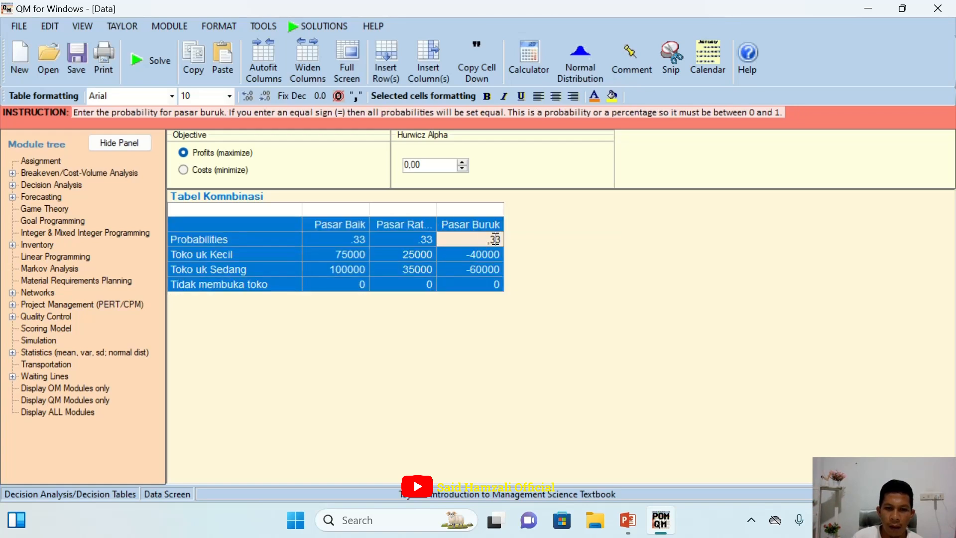
key(Return)
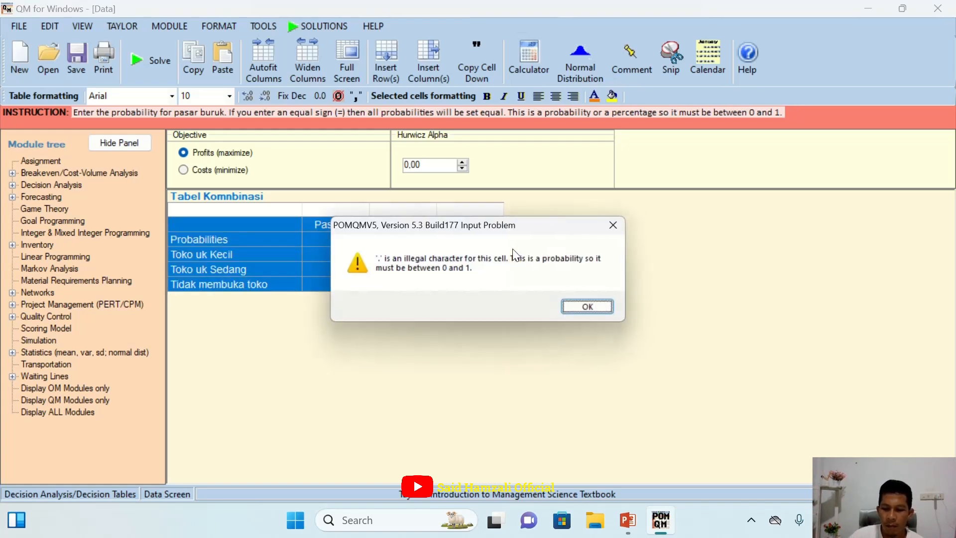
key(Return)
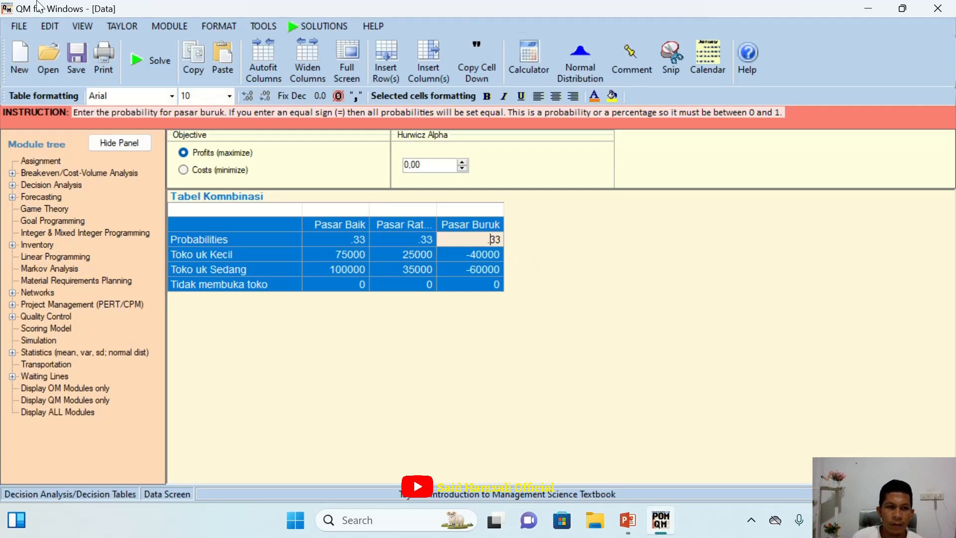
Solve the decision table with the equal probabilities and consult the Equally Likely (Laplace) slide in PowerPoint.
click(136, 59)
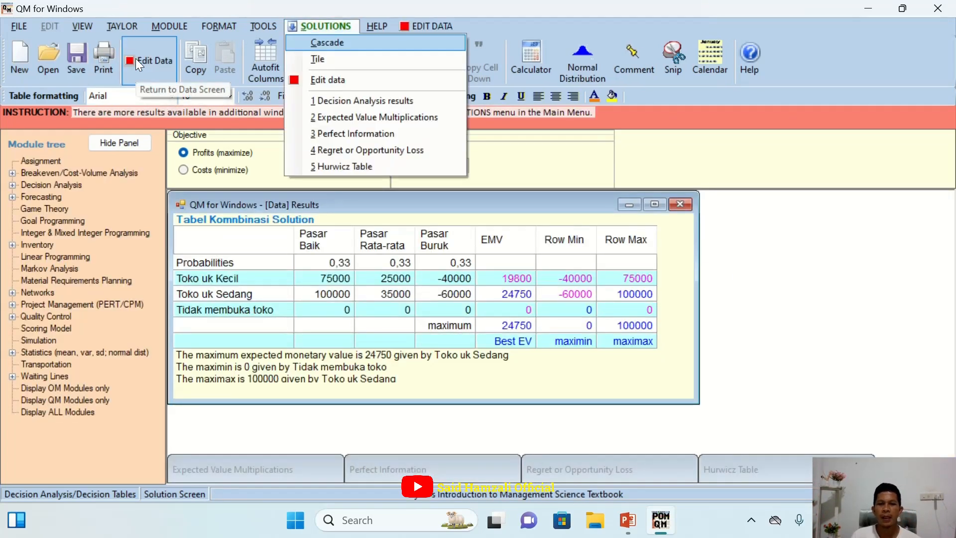
click(795, 313)
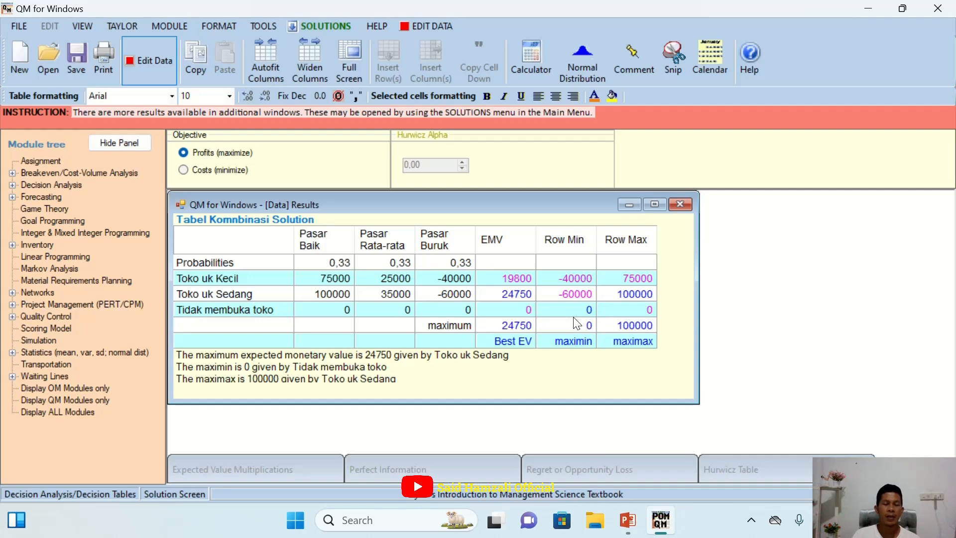
click(630, 520)
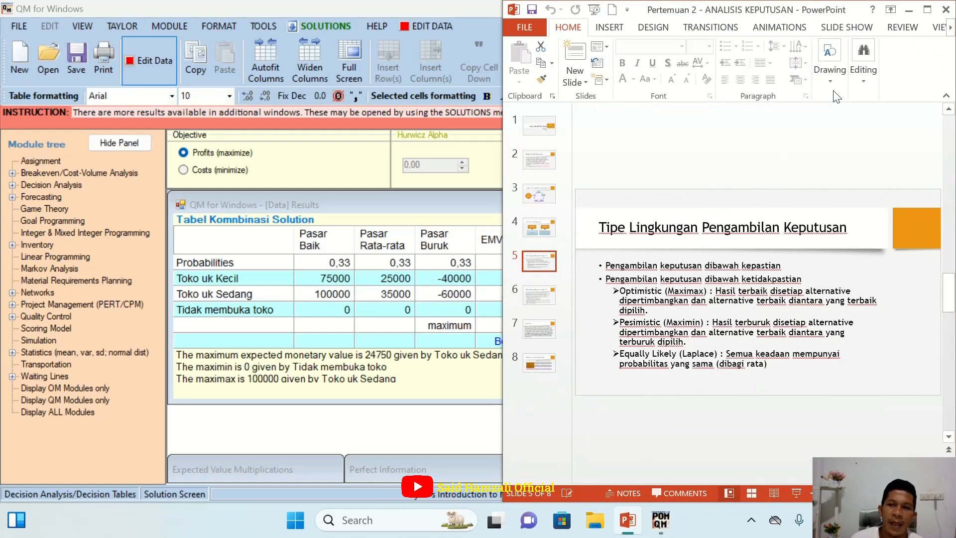
click(909, 9)
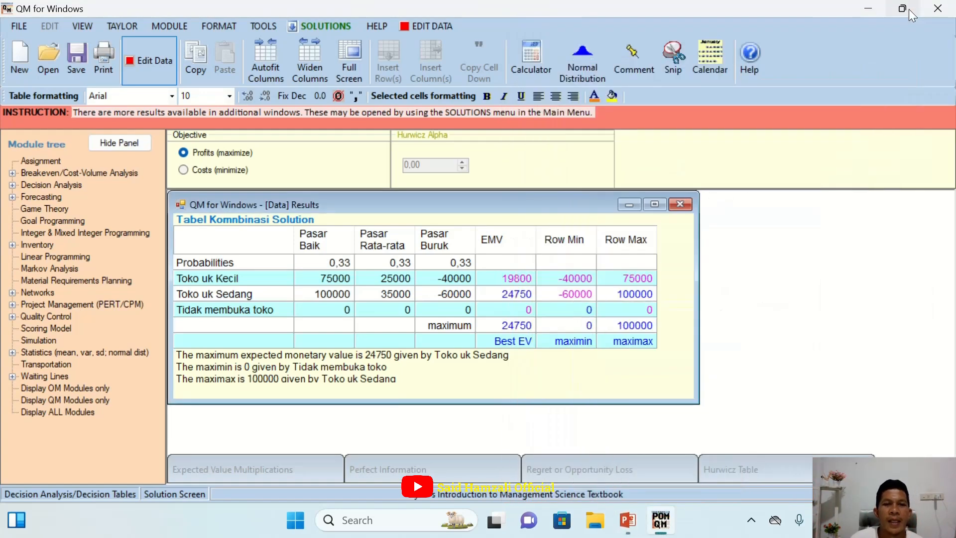
Set the Hurwicz Alpha of the decision table to 0.8 and solve it again.
click(136, 64)
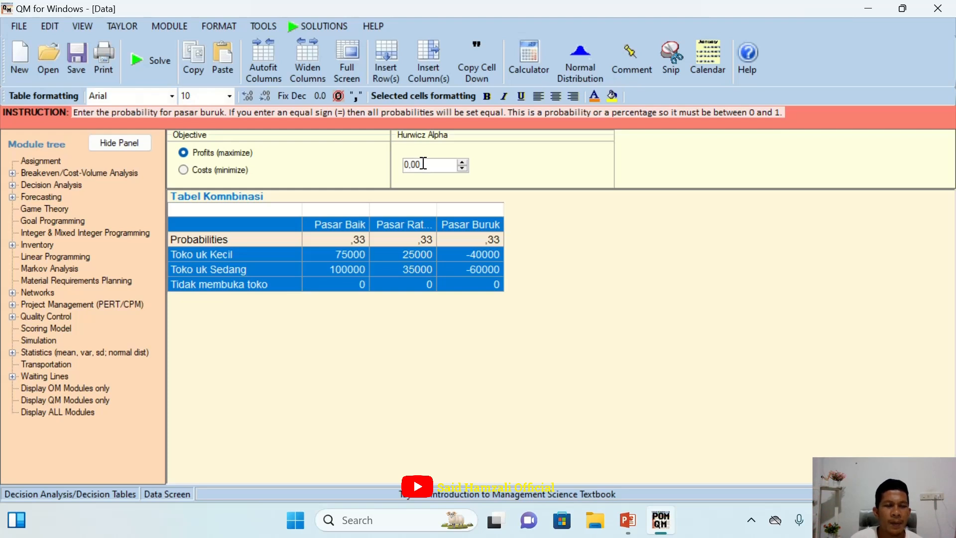
key(BackSpace)
key(BackSpace)
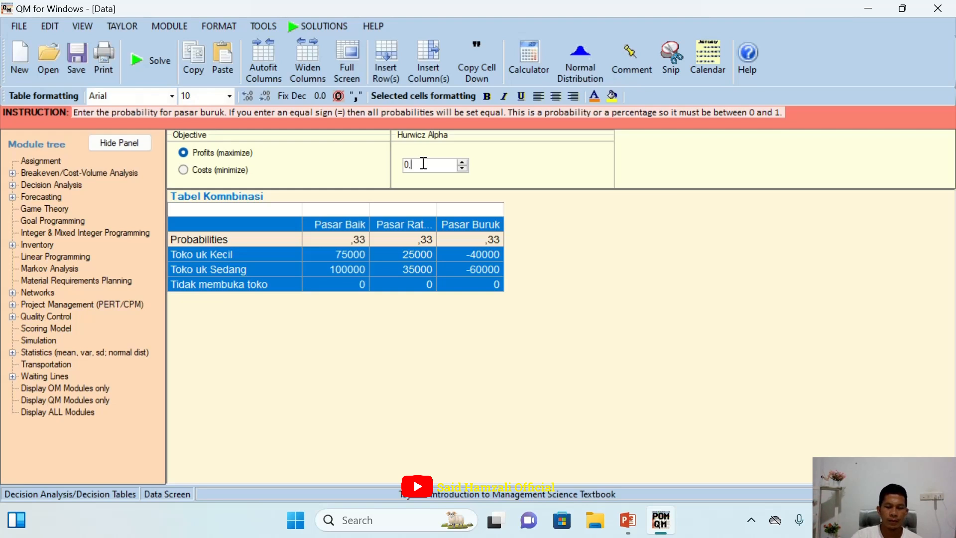
text(8)
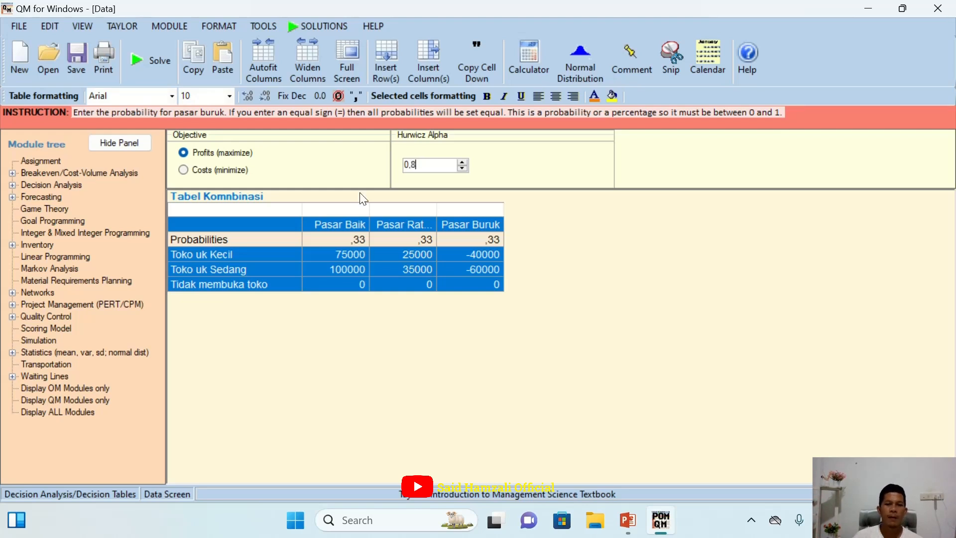
click(155, 72)
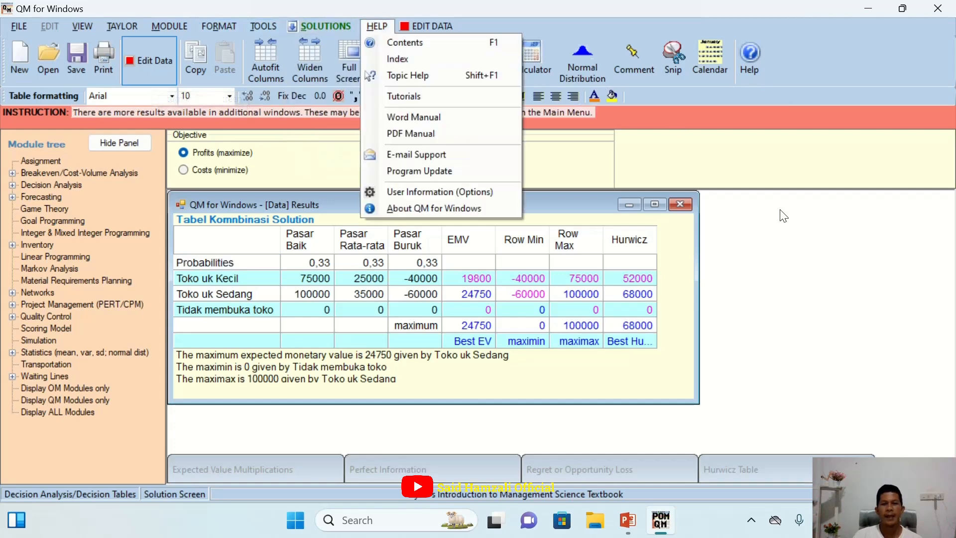
click(804, 323)
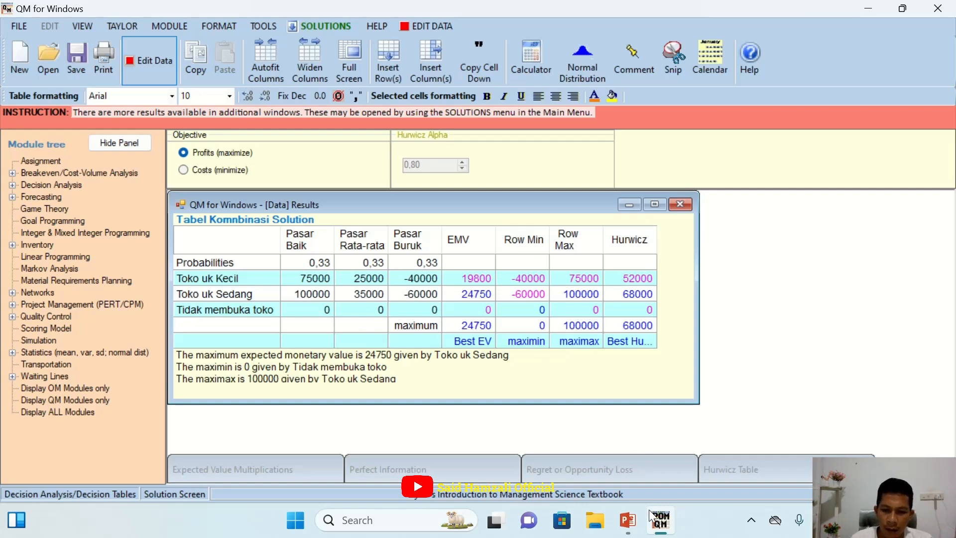
Switch to PowerPoint, review slide 4 on decision analysis tools (decision table and decision tree), and return to QM for Windows.
click(628, 531)
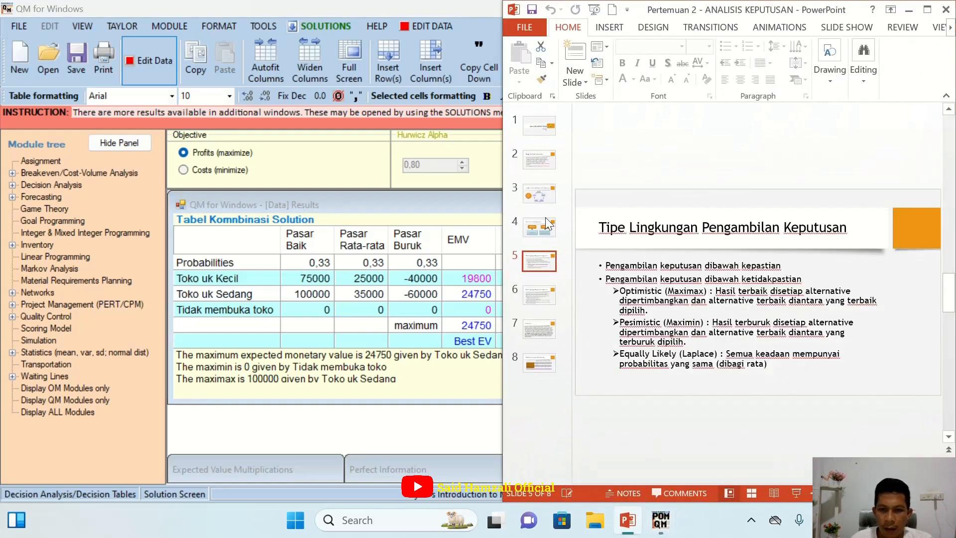
click(546, 226)
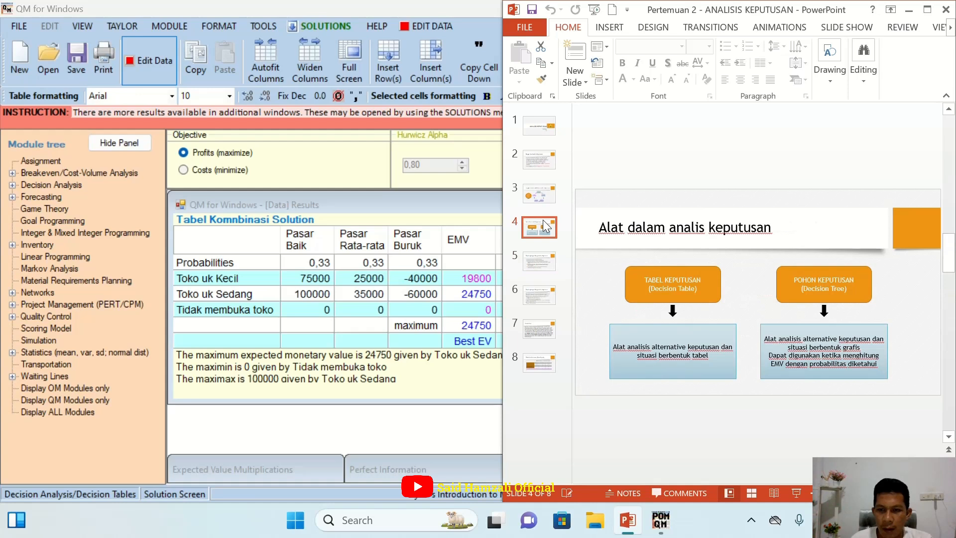
click(660, 520)
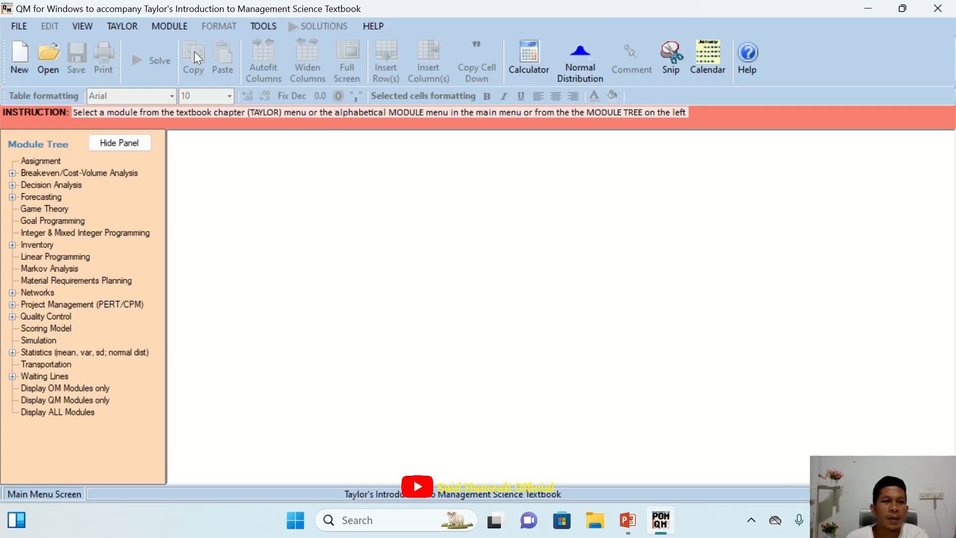
Load the Decision Analysis module and start a new Decision Trees problem.
click(168, 31)
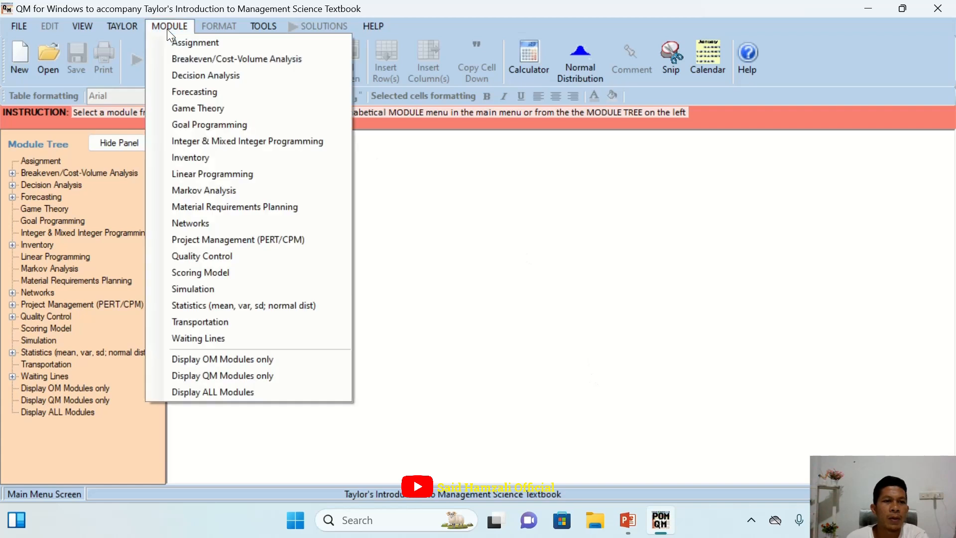
click(196, 77)
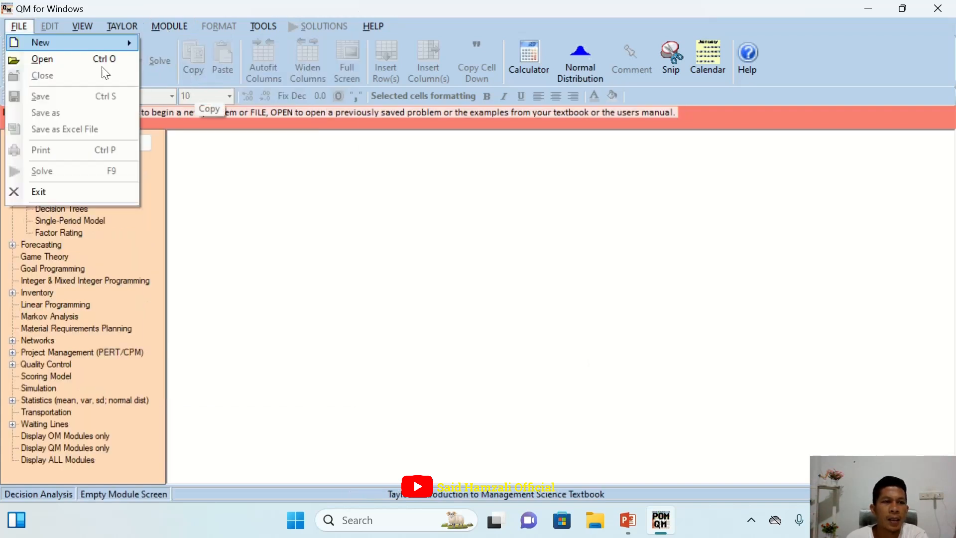
mouse_move(60, 46)
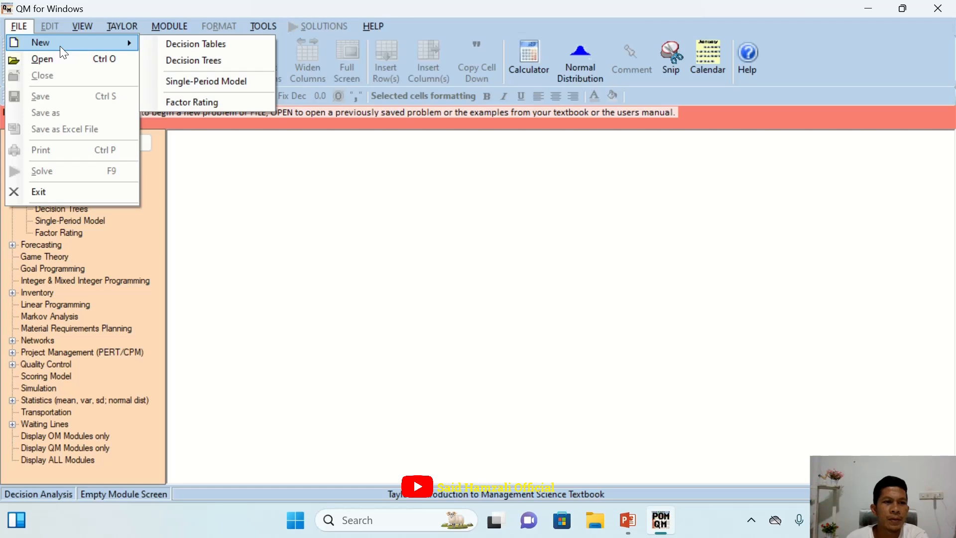
click(193, 66)
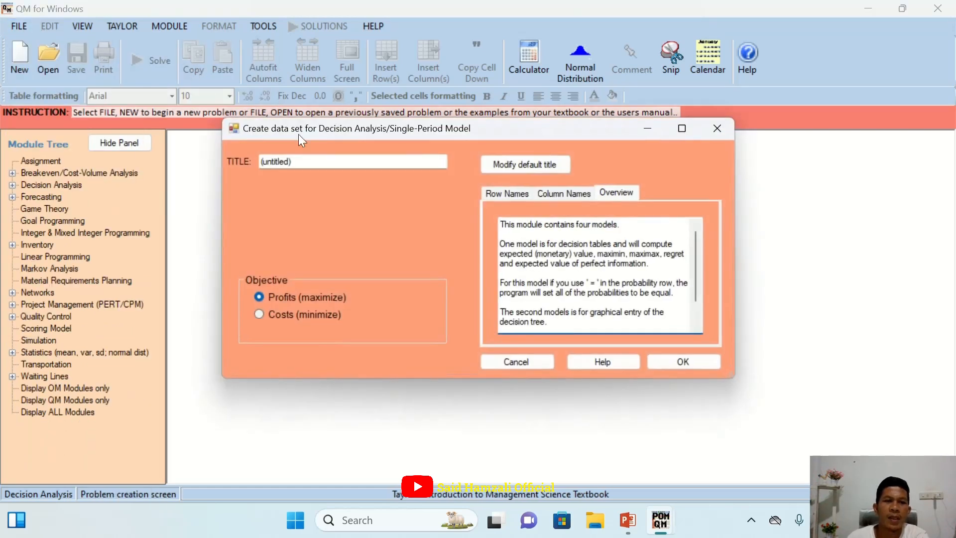
Title the new decision tree data set "Tabel Kombinasi" and create it with the profit-maximizing objective.
click(311, 164)
text(Tabel)
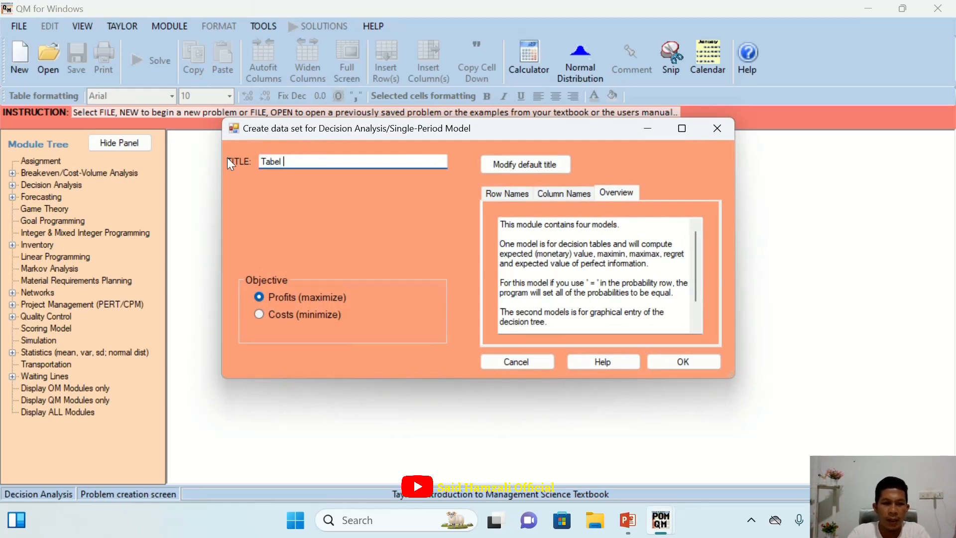
text( Kom)
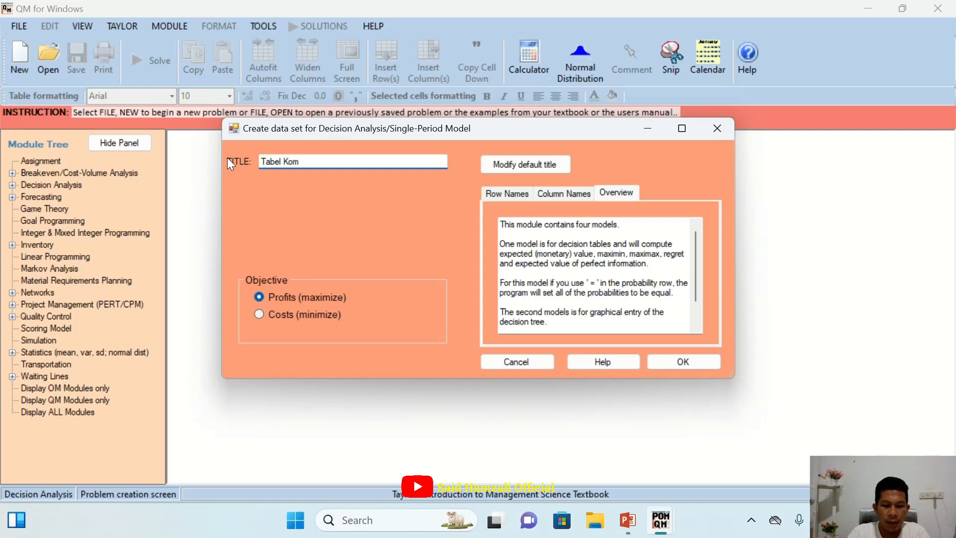
text(binasi)
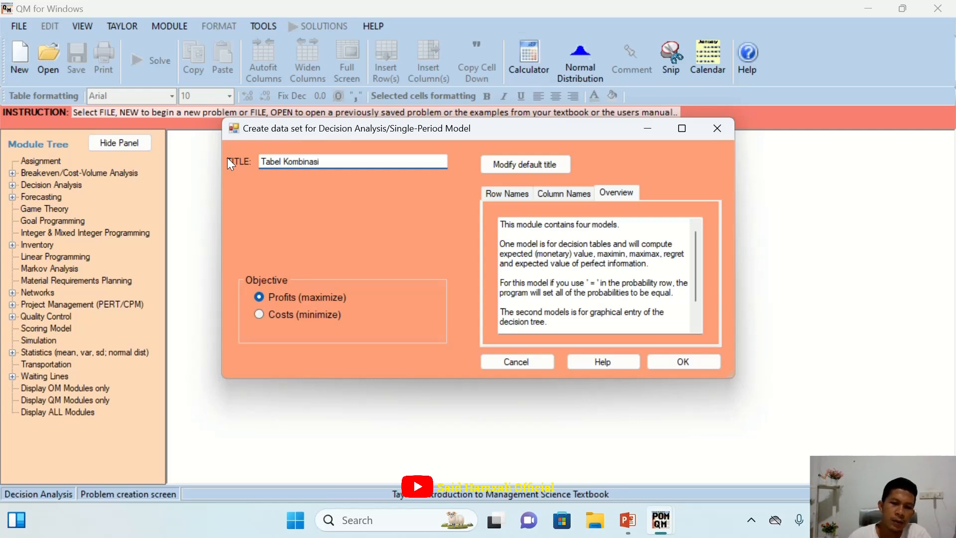
click(683, 367)
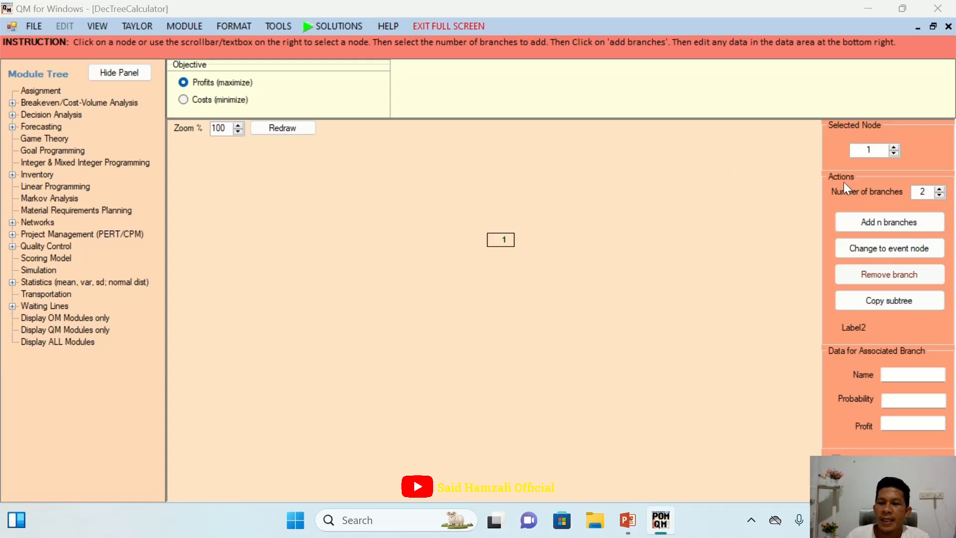
Add three decision branches to node 1 and three event branches to each of nodes 2, 3 and 4.
click(941, 189)
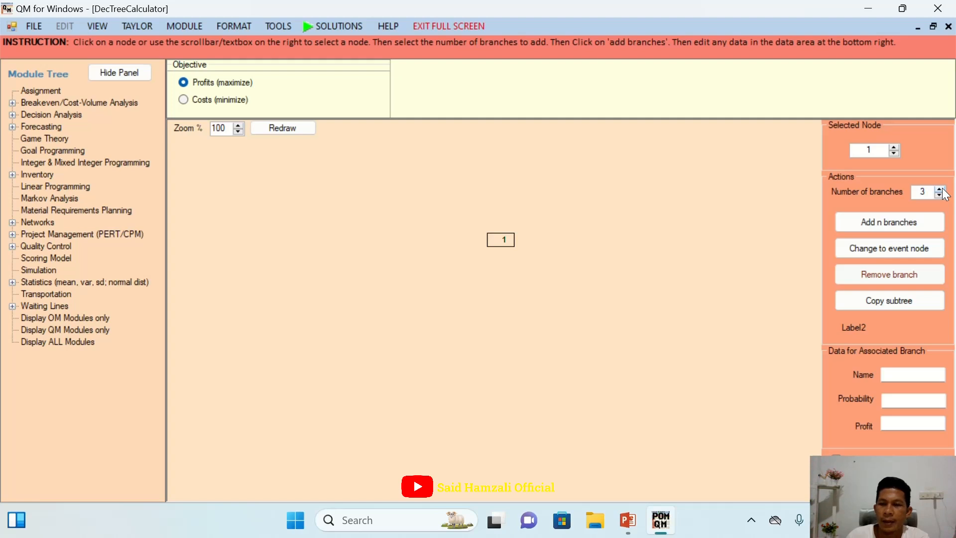
click(883, 226)
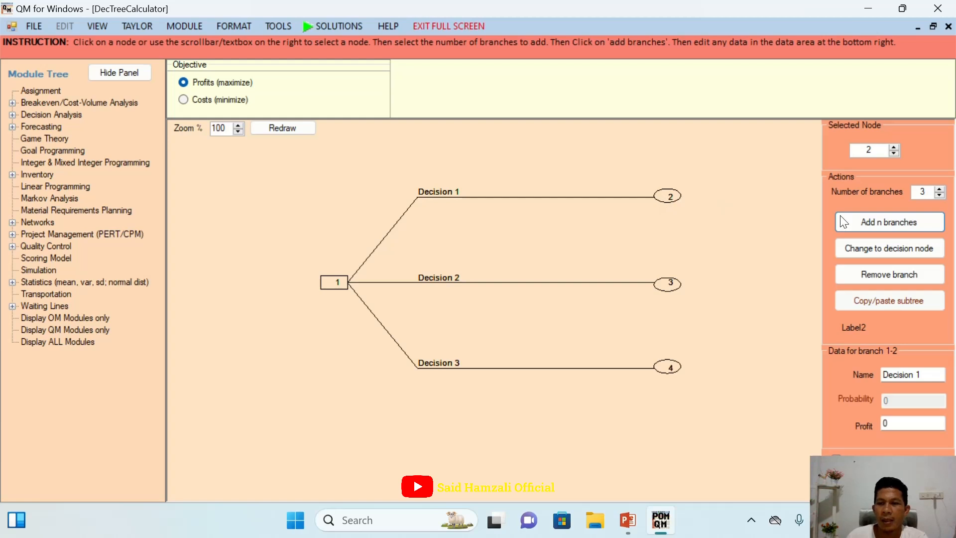
click(874, 230)
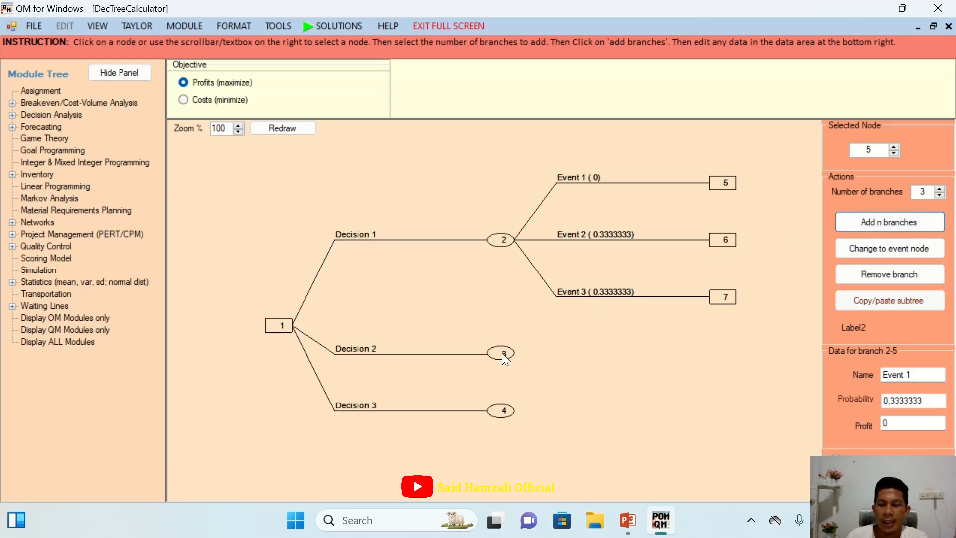
click(503, 353)
click(868, 225)
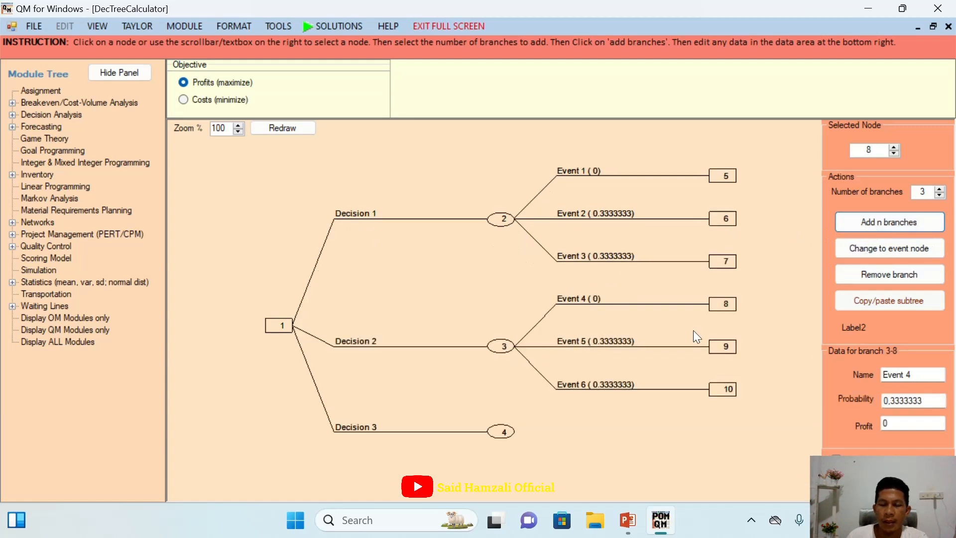
click(505, 432)
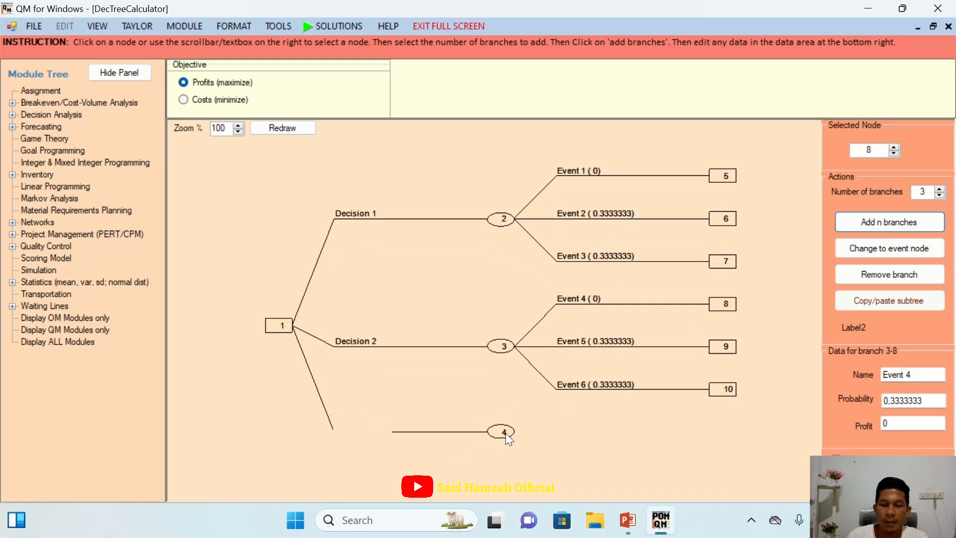
click(865, 223)
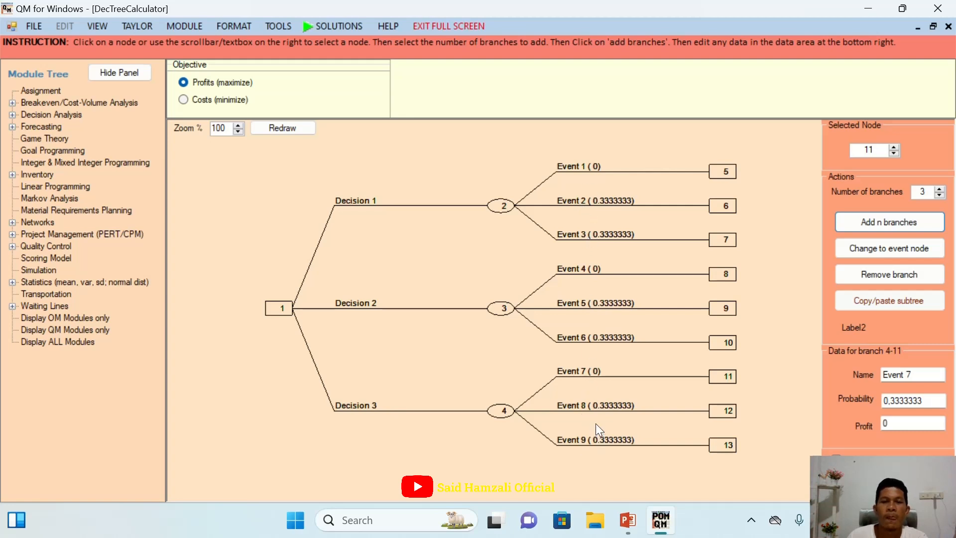
Rename the decision branch from node 1 to node 2 as "membuka toko uk kecil".
click(492, 207)
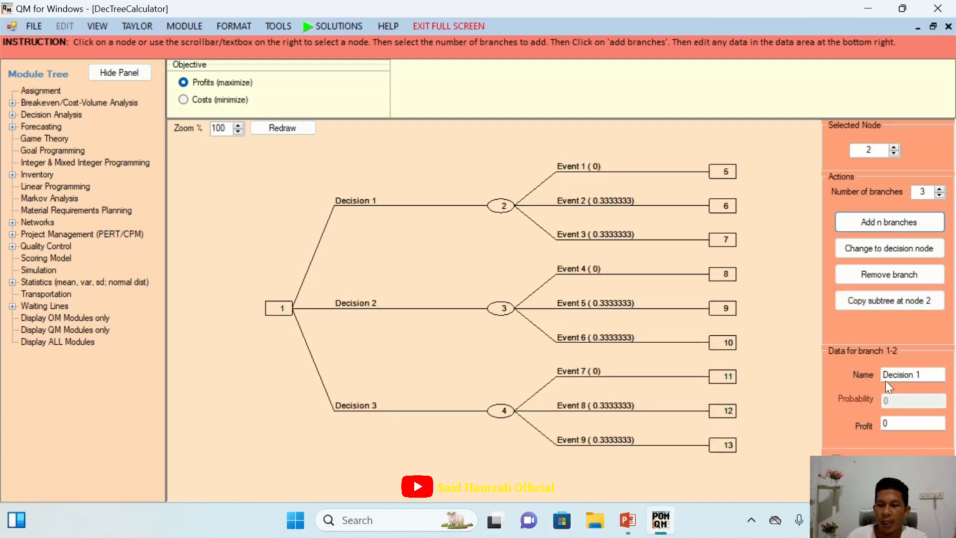
drag(928, 373, 866, 384)
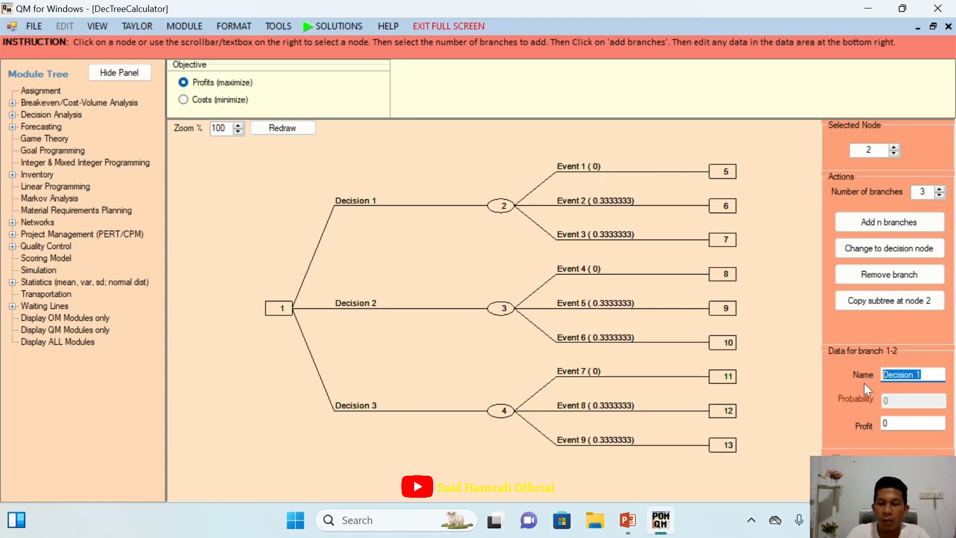
text(mem)
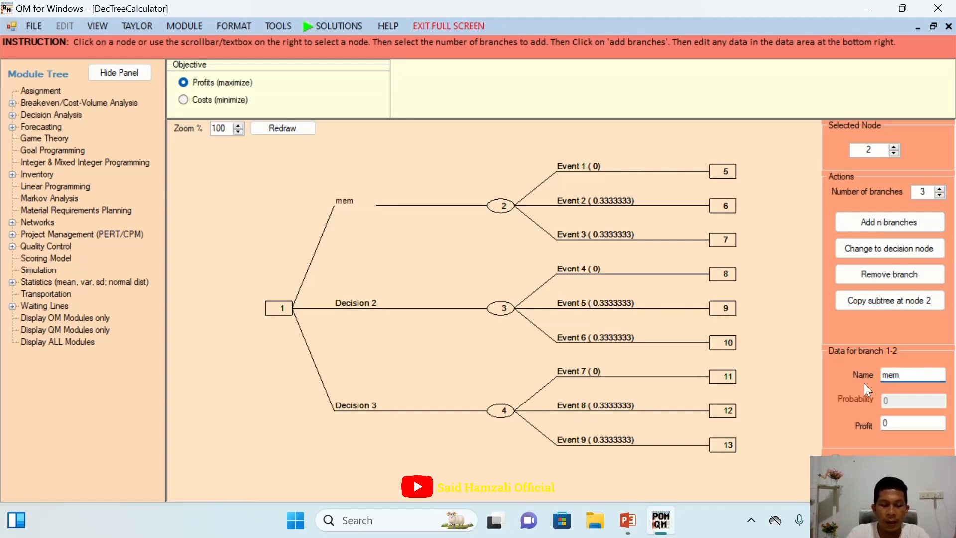
text(buka)
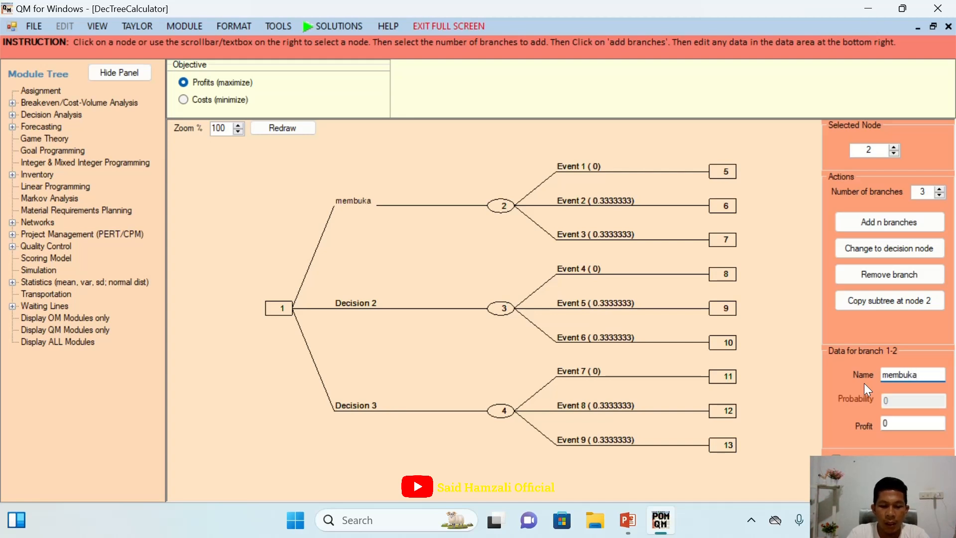
text( toko uk)
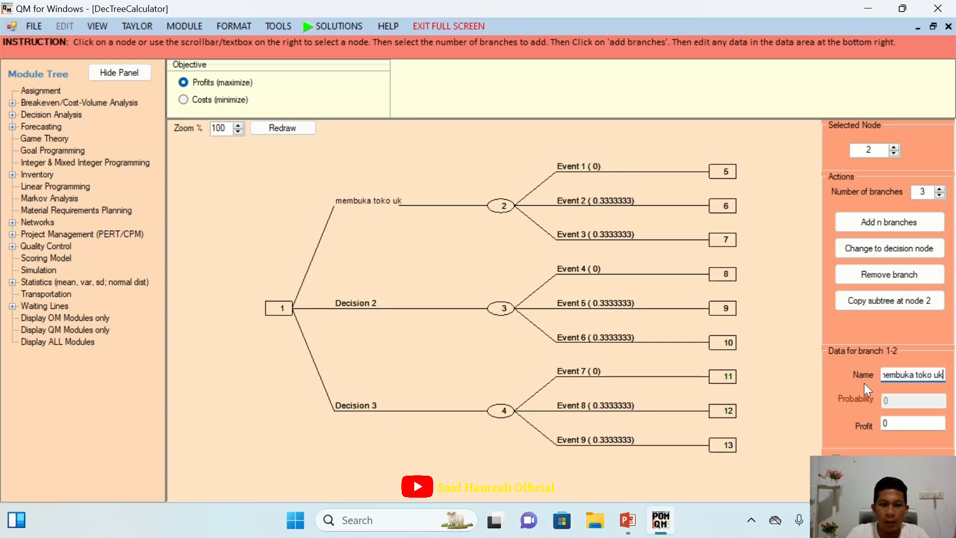
text(kecil)
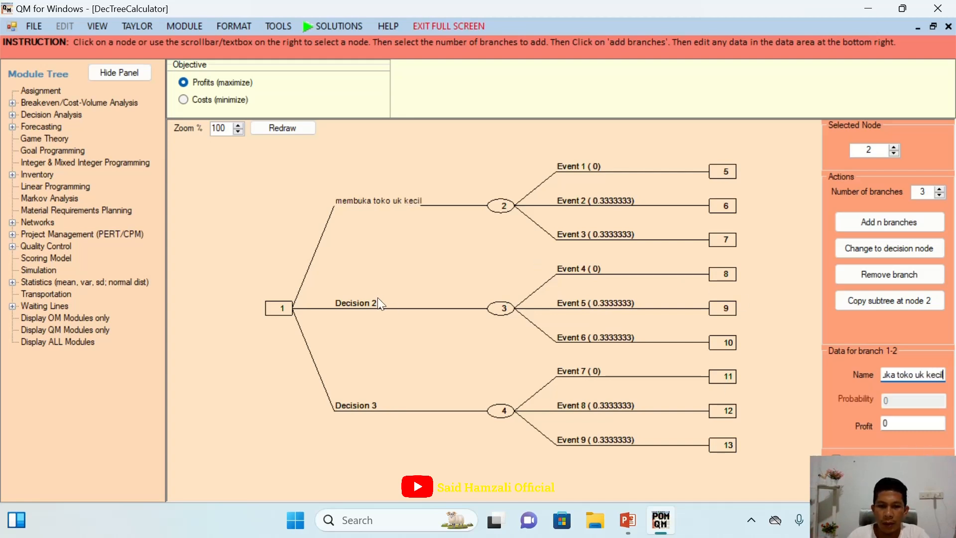
Rename the decision branch from node 1 to node 3 as "membuka toko uk sedang".
click(501, 308)
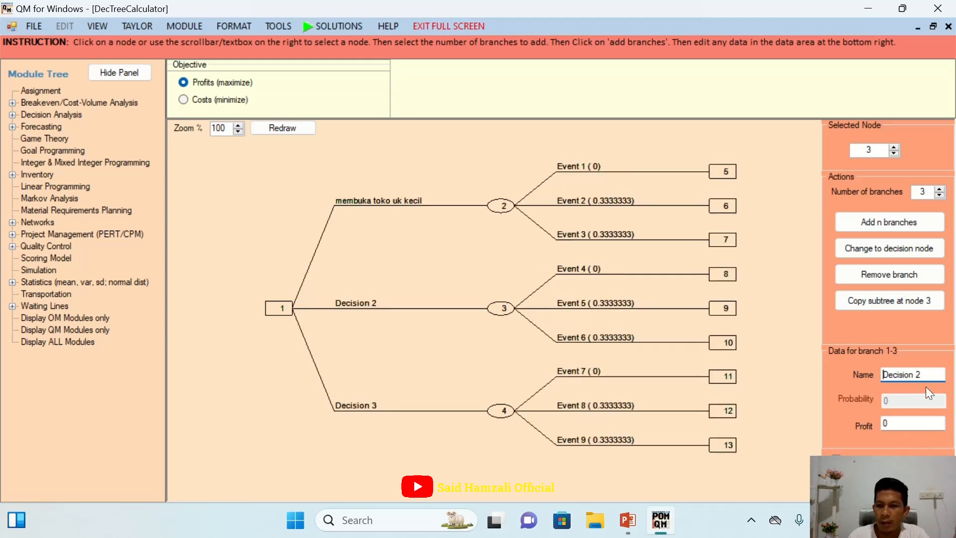
drag(916, 375, 880, 378)
text(mem)
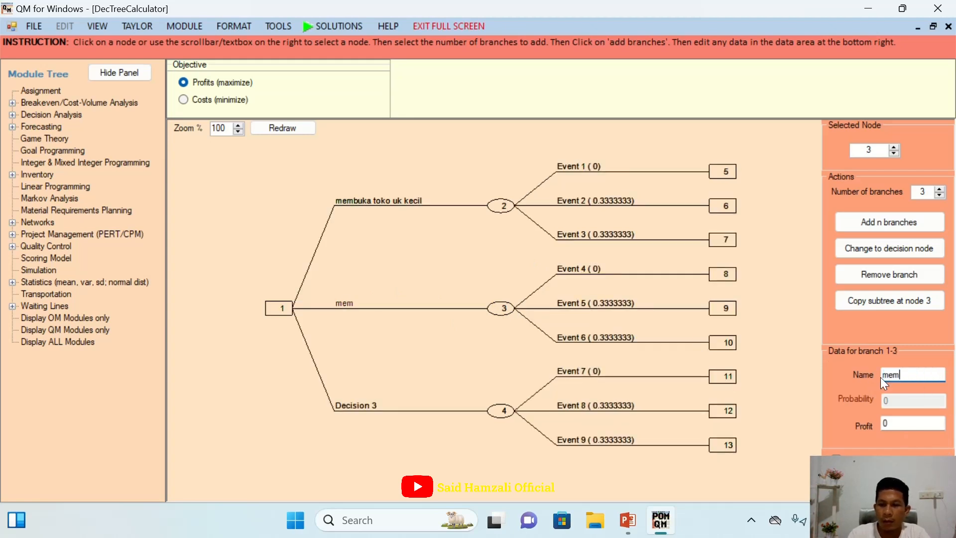
text(buka)
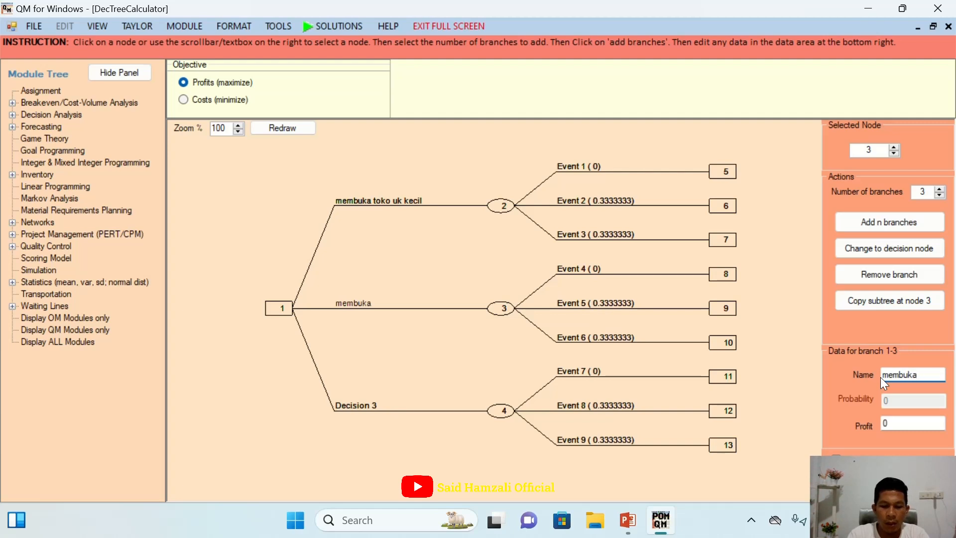
text( toko uk )
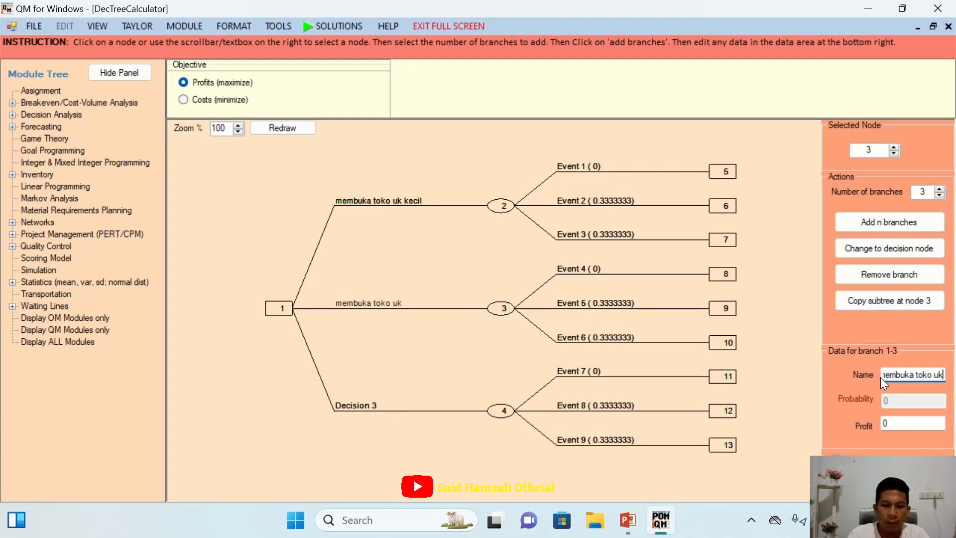
text(sedang)
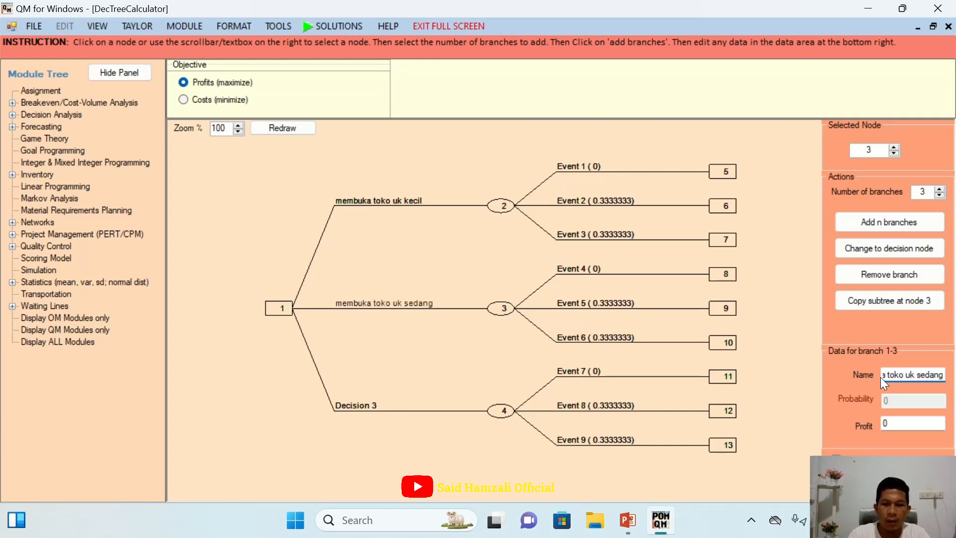
Rename the decision branch from node 1 to node 4 as "tidak membuka toko".
click(503, 410)
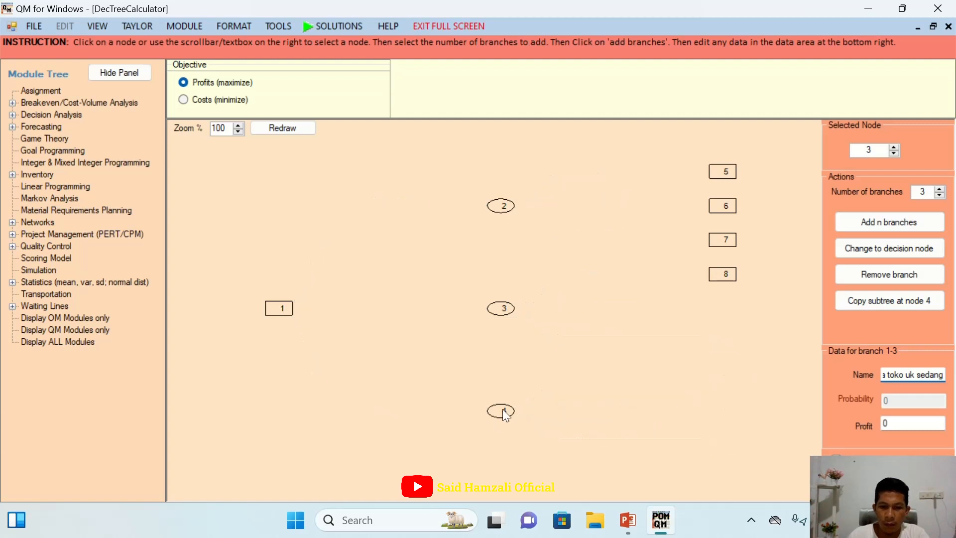
drag(921, 375, 879, 376)
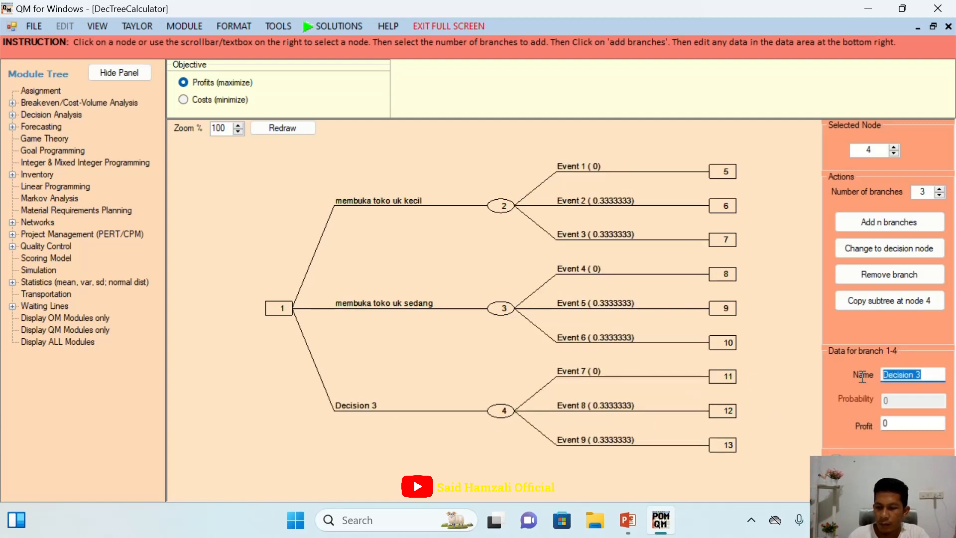
text(tidak me)
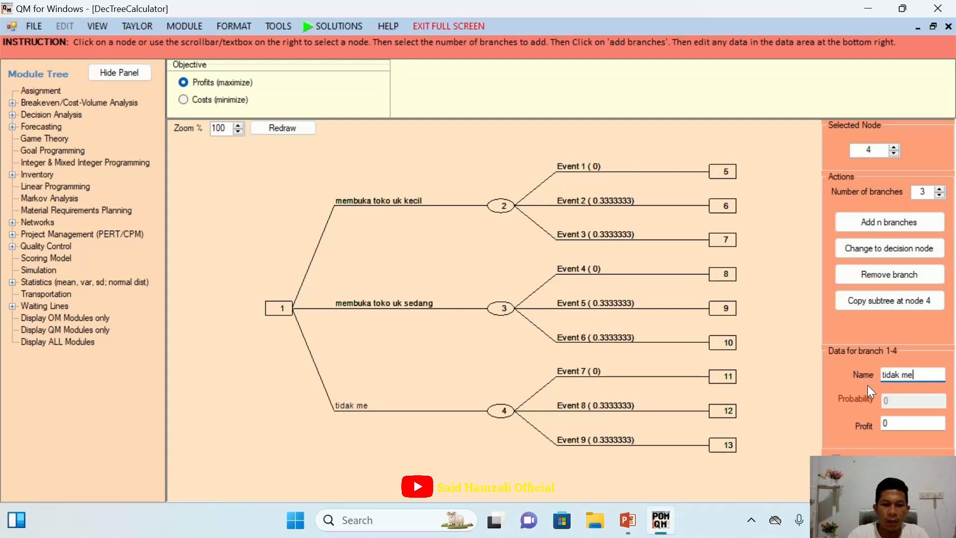
text(mbuka toko)
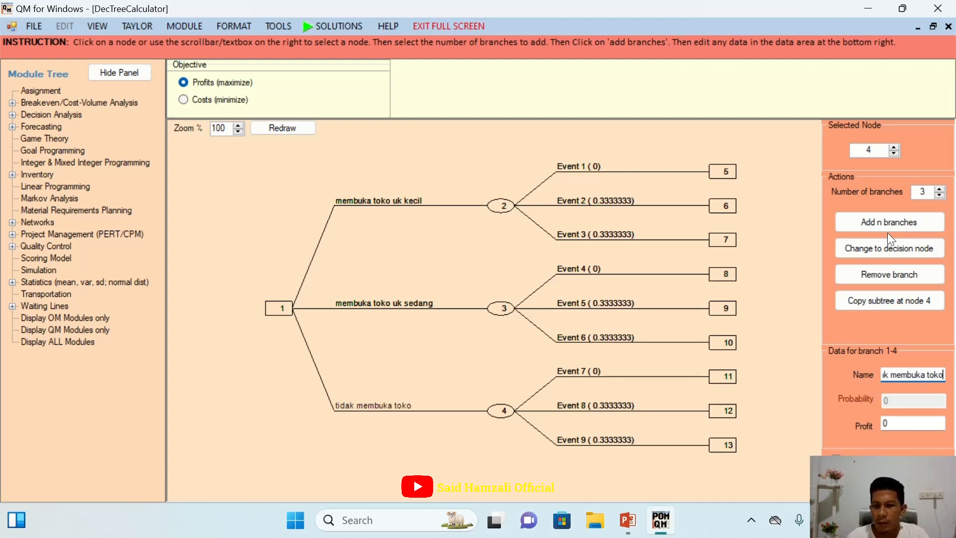
Rename the event branch from node 2 to node 5 as "pasar baik".
click(724, 172)
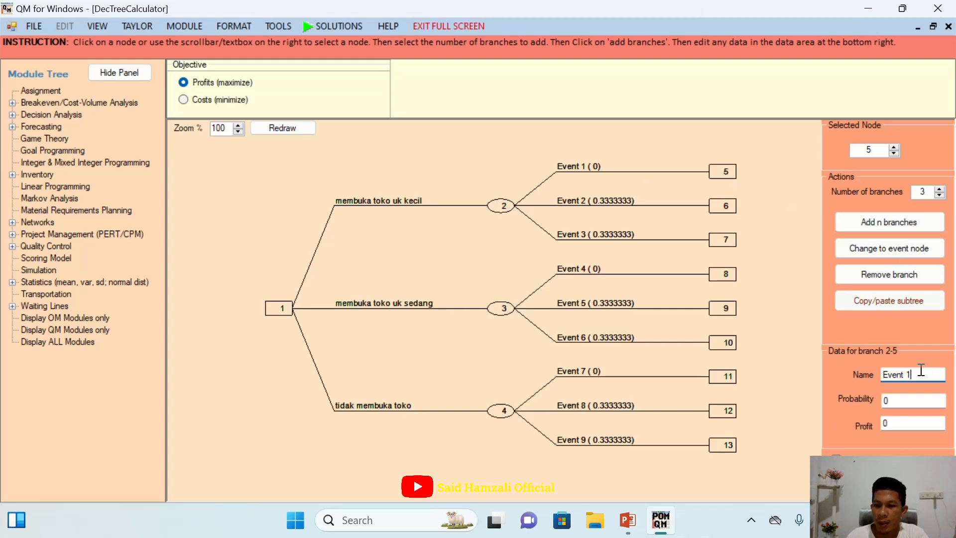
drag(921, 370, 872, 369)
text(pasar)
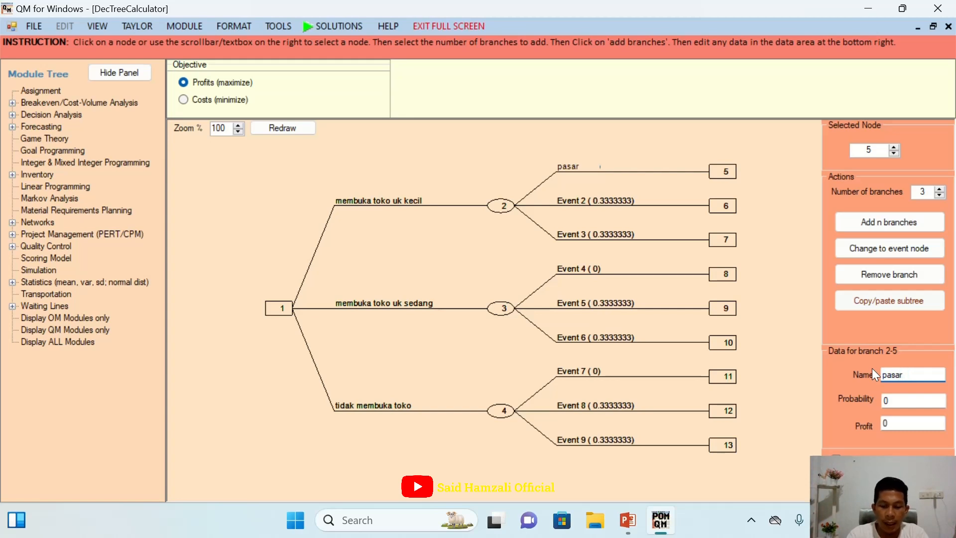
text( baik)
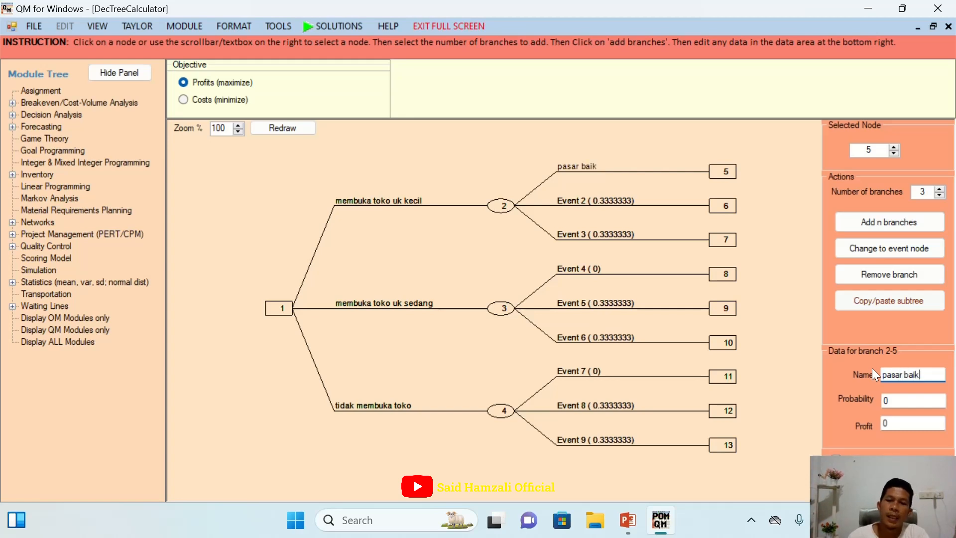
Consult the payoff table in PowerPoint and give the branch from node 2 to node 5 a probability of 0.20 and a profit of 75000.
click(626, 528)
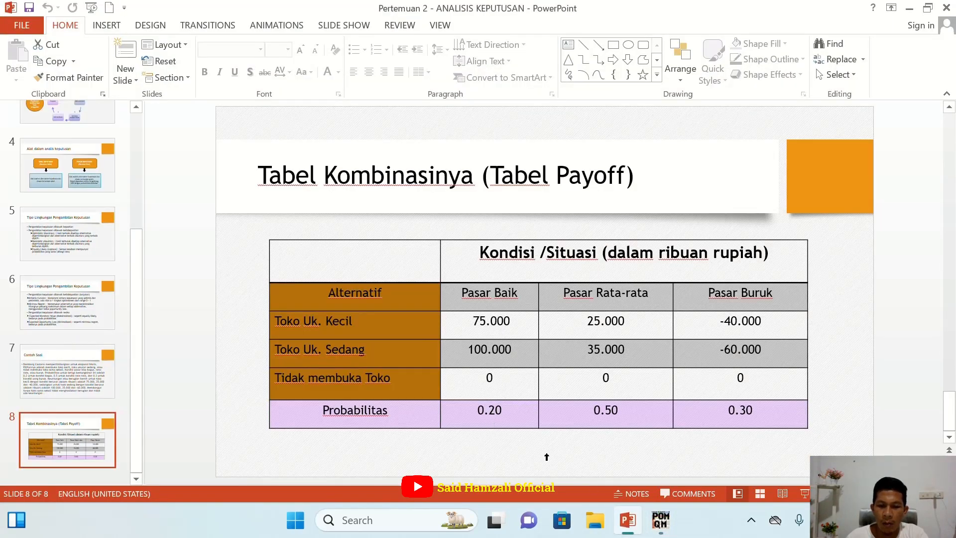
click(660, 520)
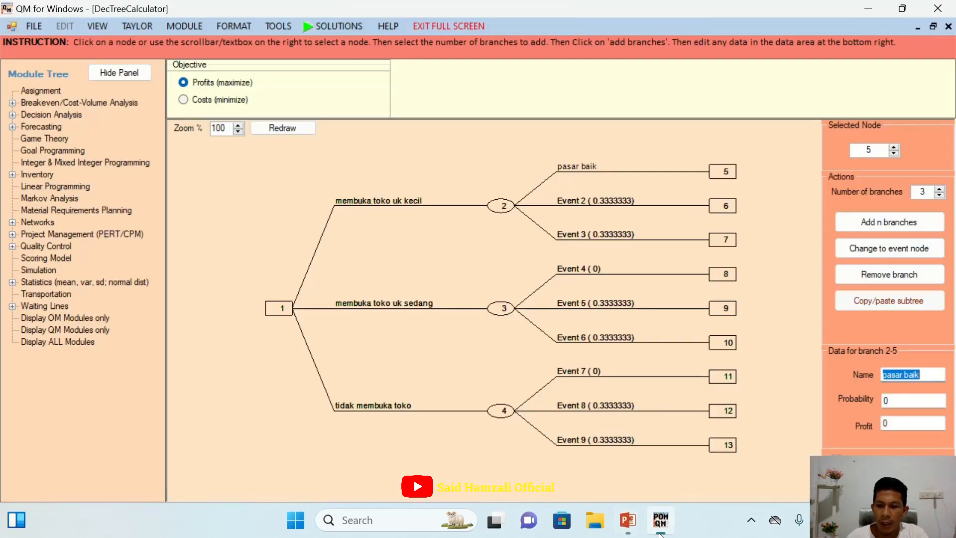
click(896, 405)
text(.)
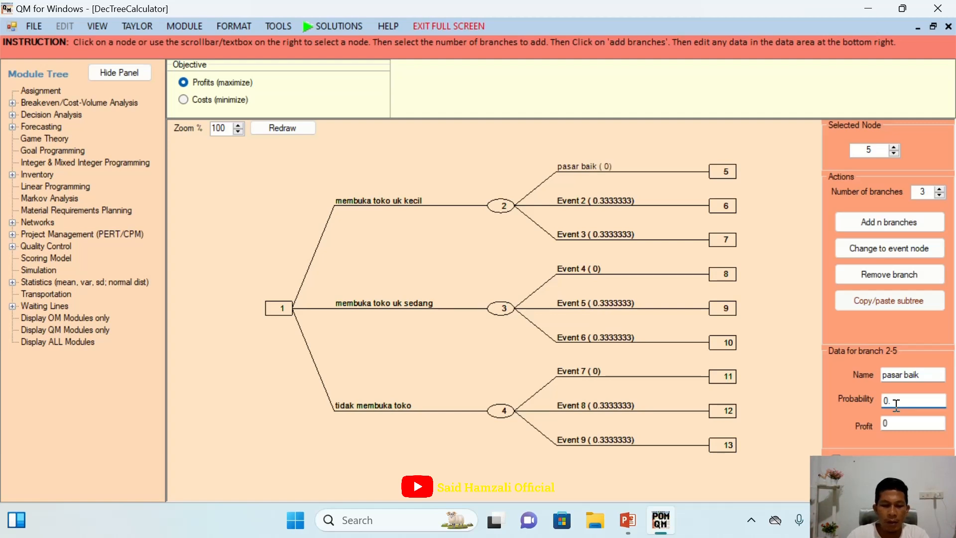
text(20)
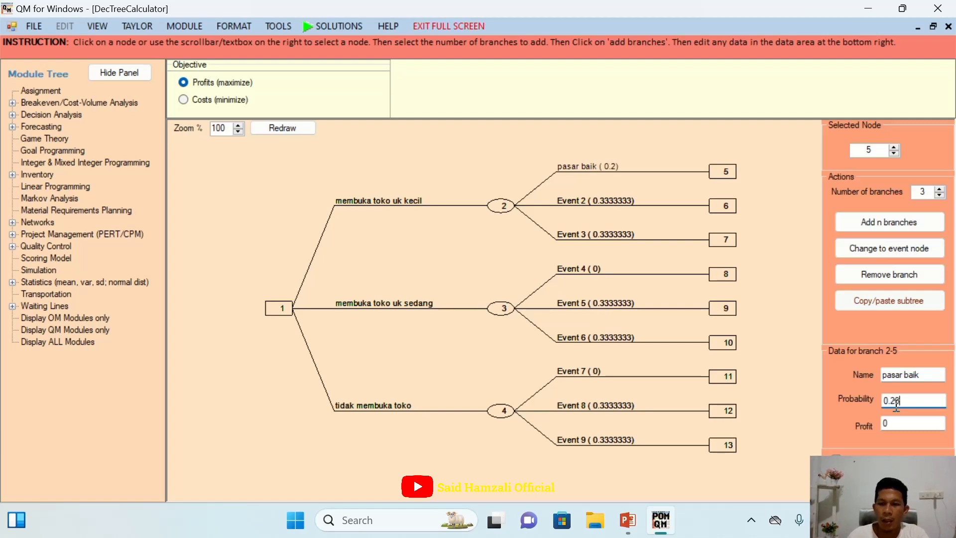
click(627, 520)
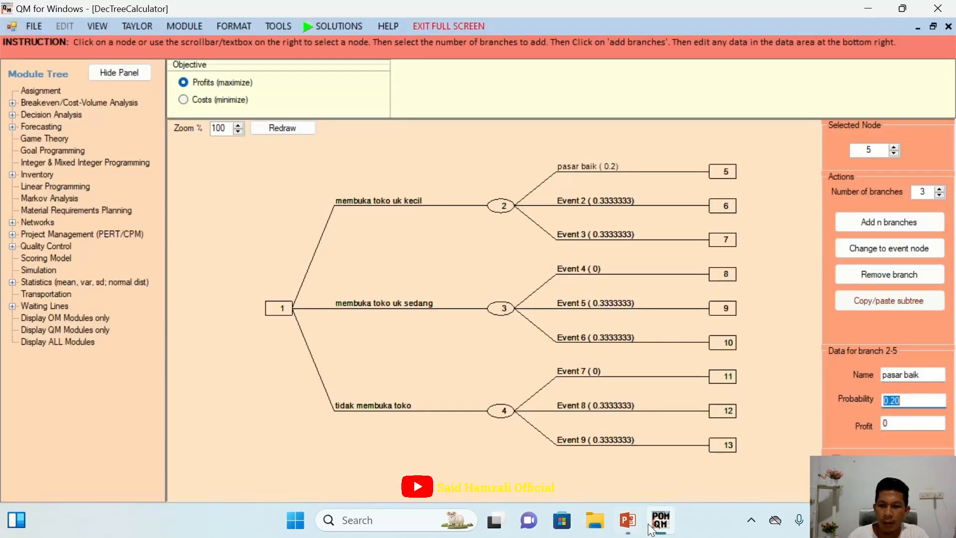
click(660, 519)
click(890, 420)
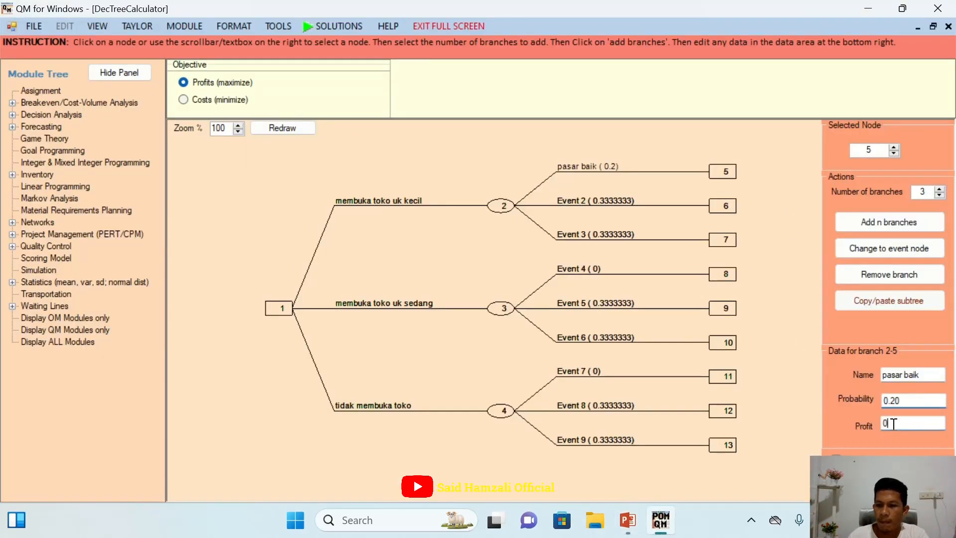
key(BackSpace)
text(75000)
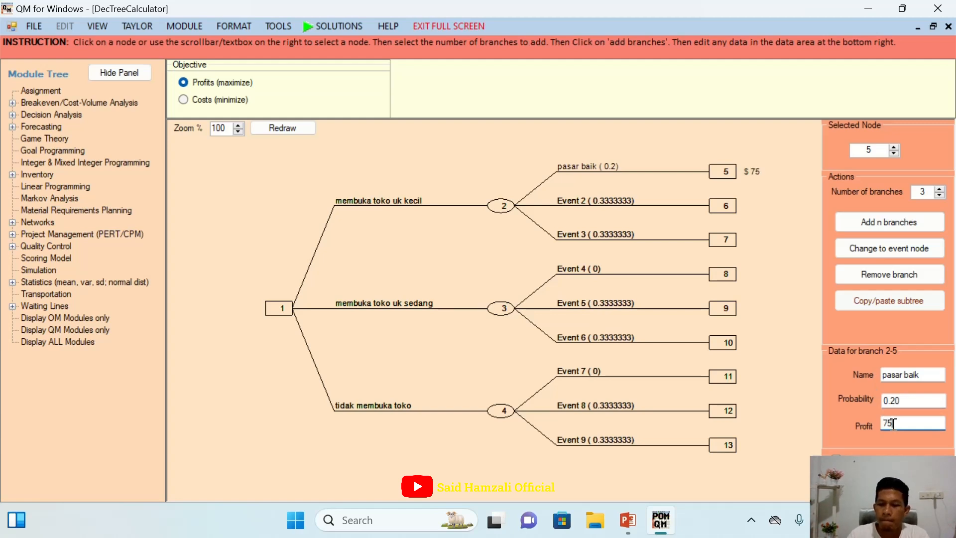
Rename the event branch from node 2 to node 6 as "pasar rata-rata".
click(734, 207)
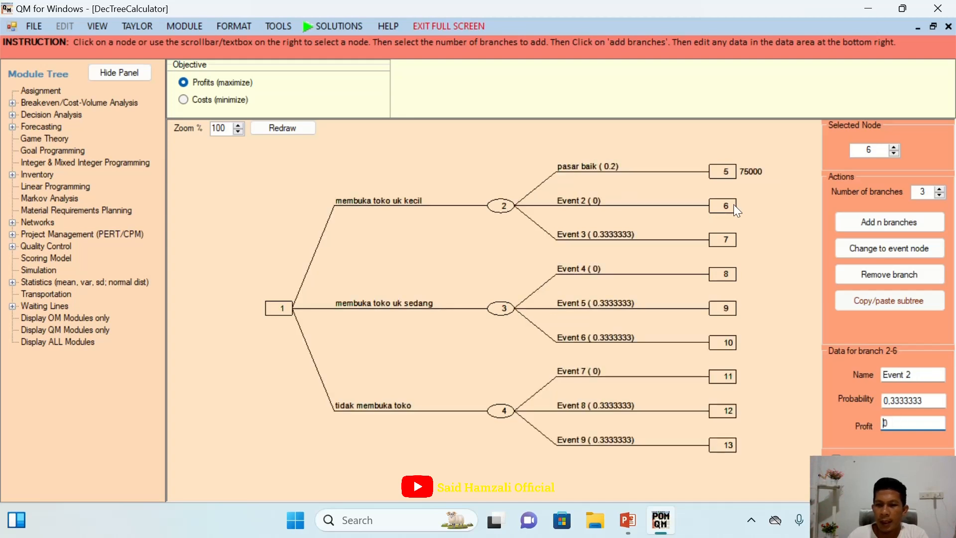
click(927, 372)
key(BackSpace)
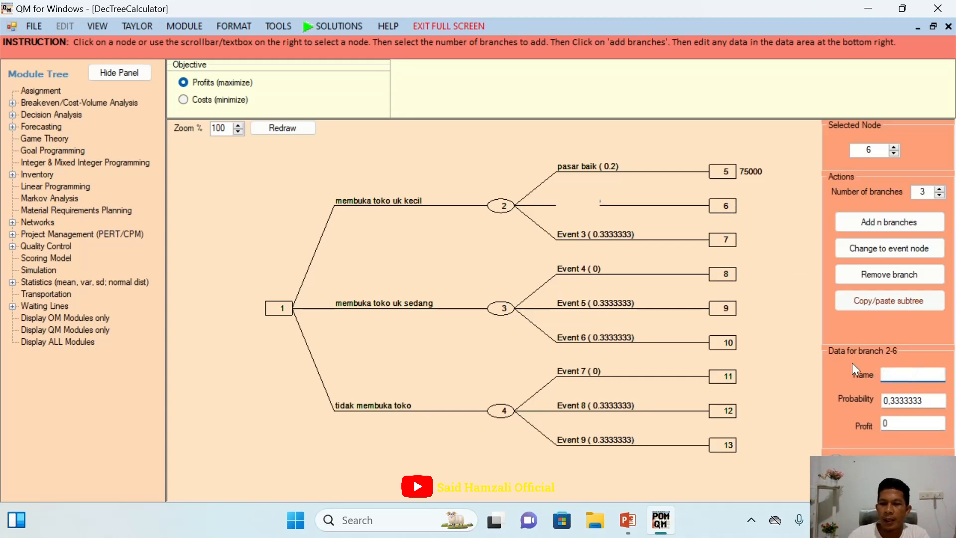
text(pasa)
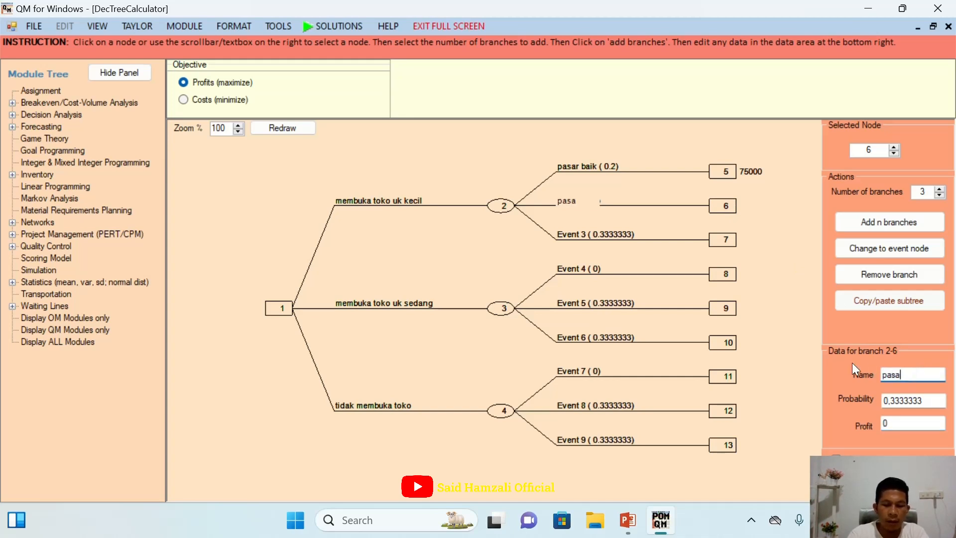
text(r ra)
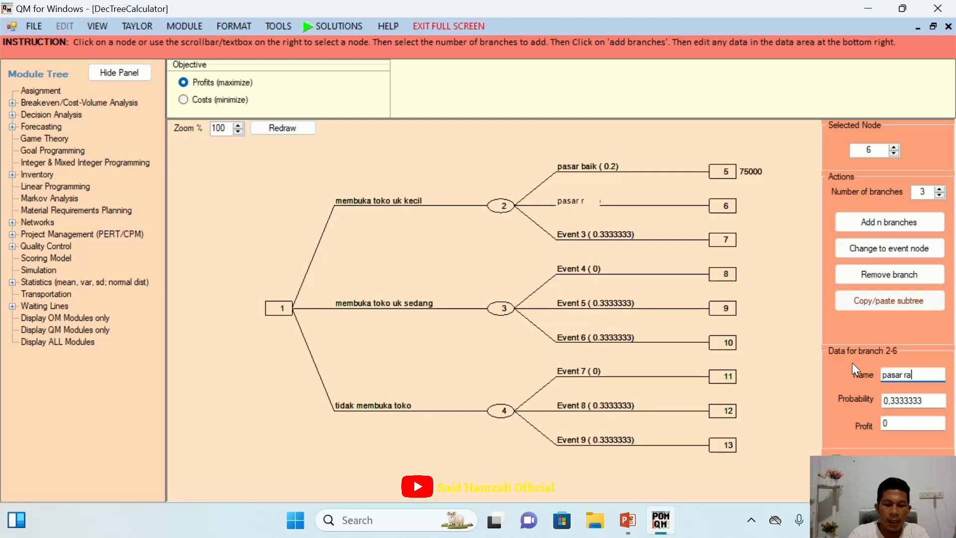
text(ta-rata)
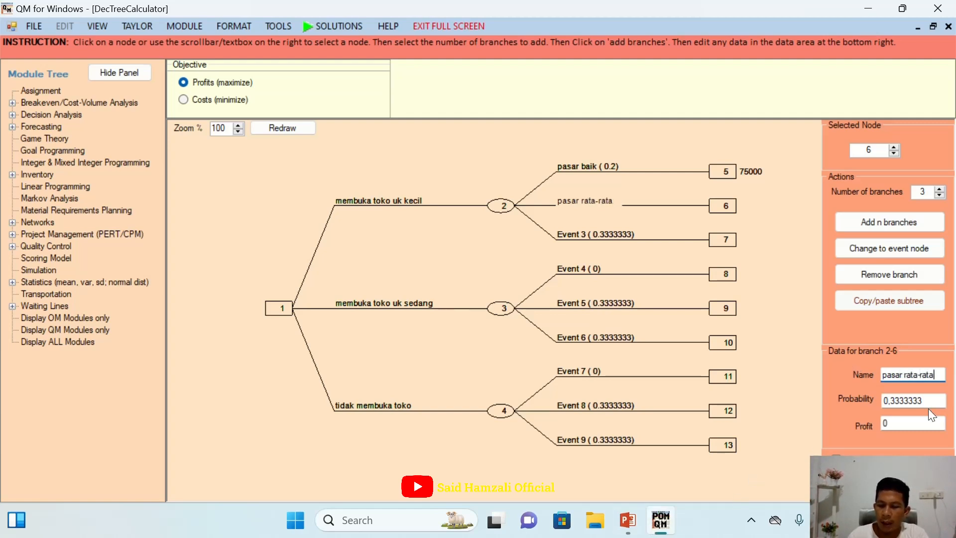
Consult the PowerPoint payoff table and give the branch from node 2 to node 6 a probability of 0.50 and a profit of 25000.
click(628, 520)
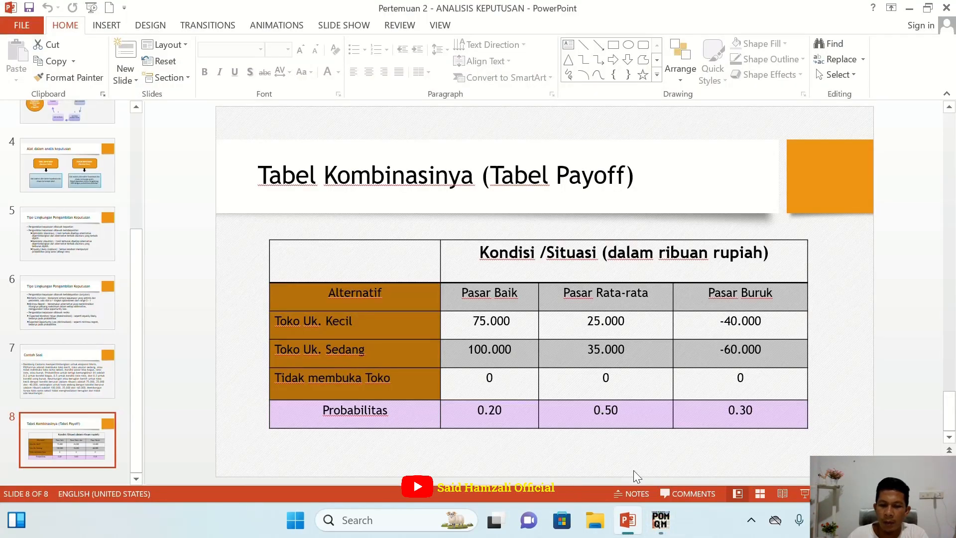
click(661, 520)
drag(928, 405, 891, 406)
key(BackSpace)
key(BackSpace)
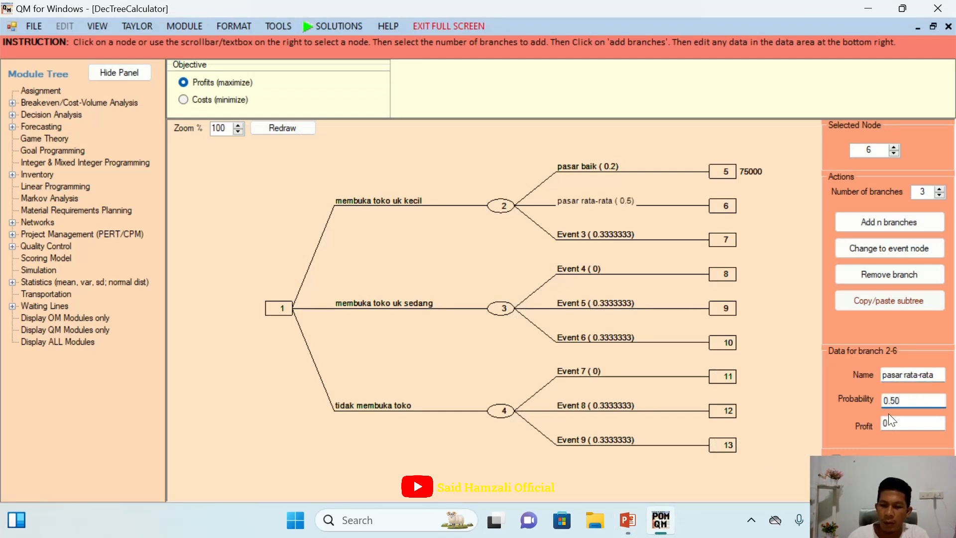
click(628, 520)
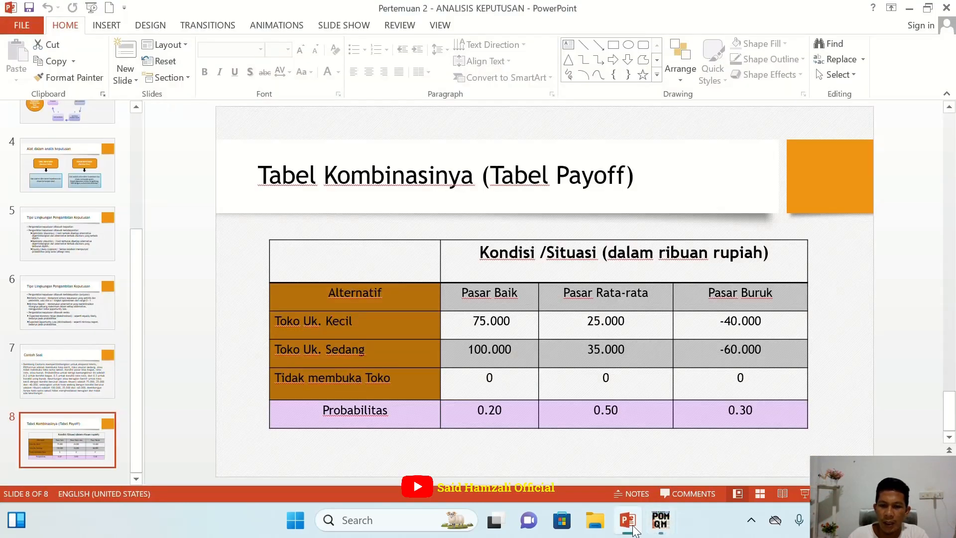
click(660, 521)
click(895, 424)
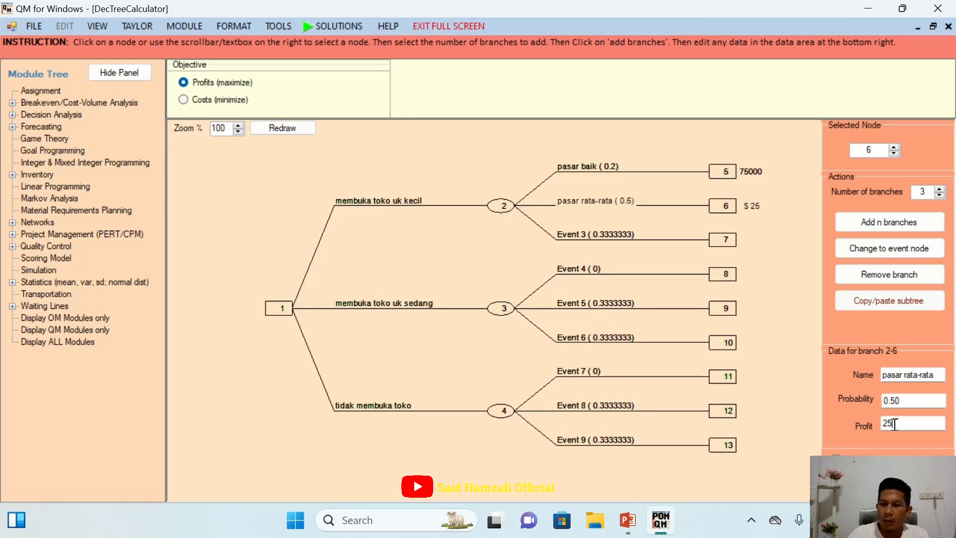
text(25000)
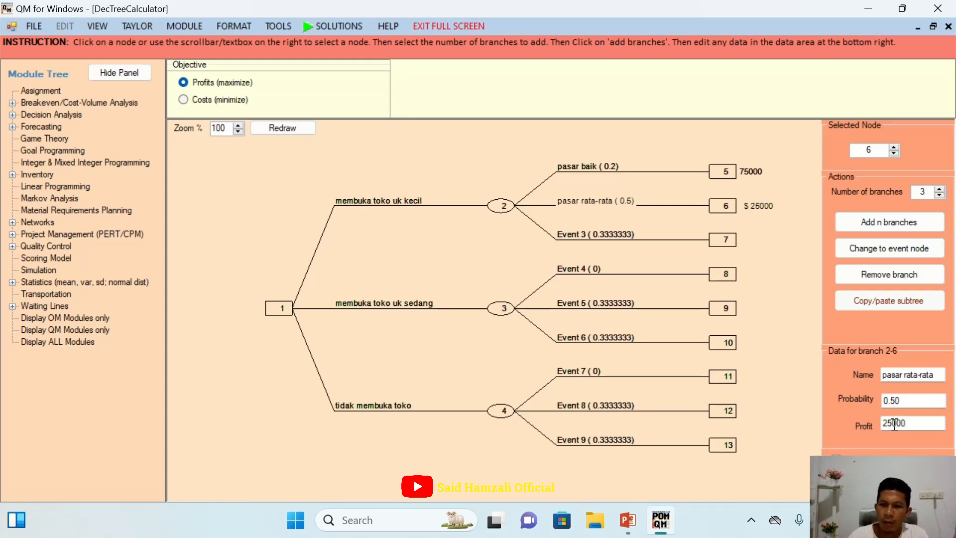
Rename the event branch from node 2 to node 7 as "pasar buruk".
click(719, 241)
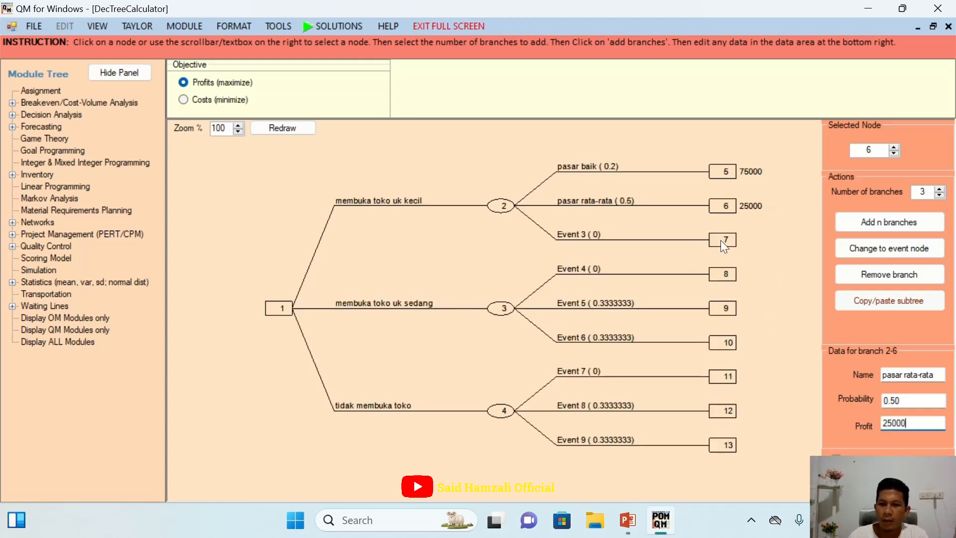
click(927, 376)
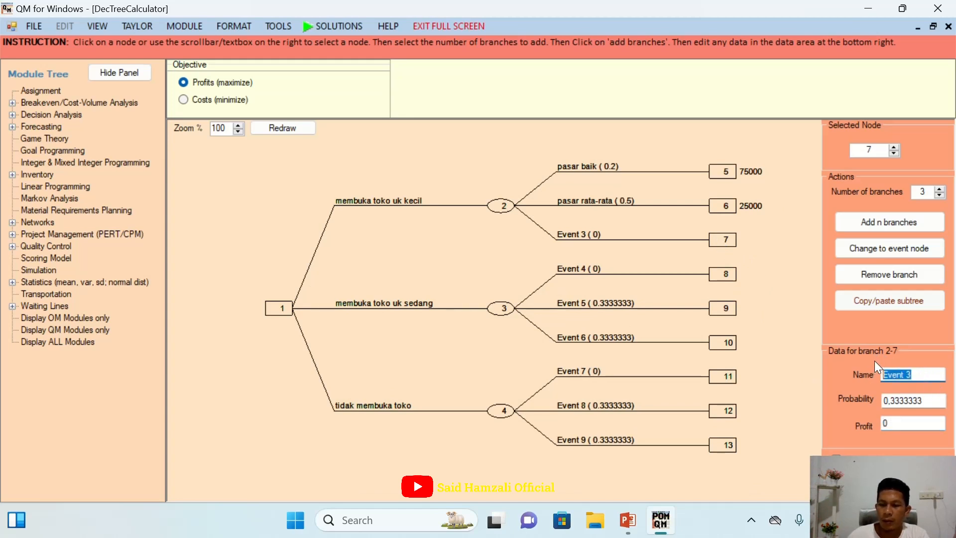
key(BackSpace)
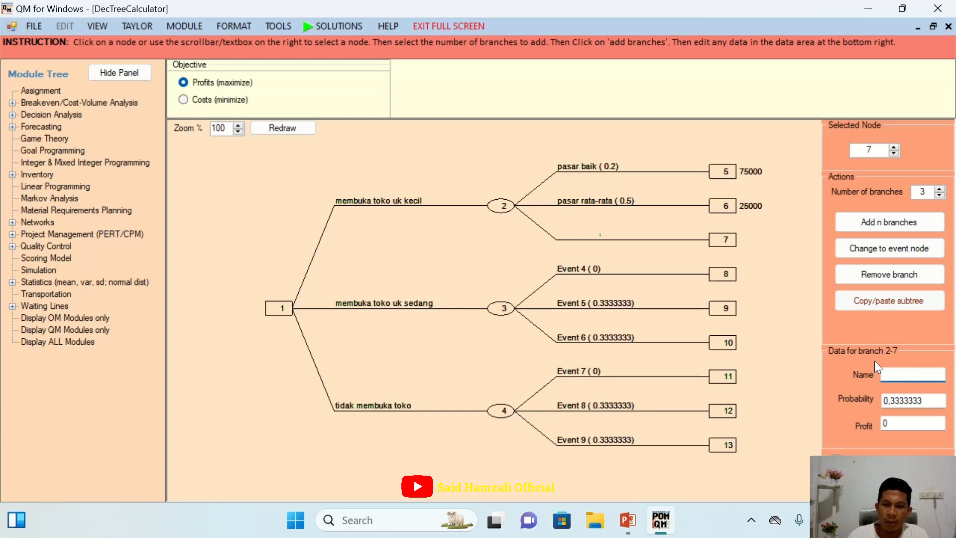
text(pasar buruk)
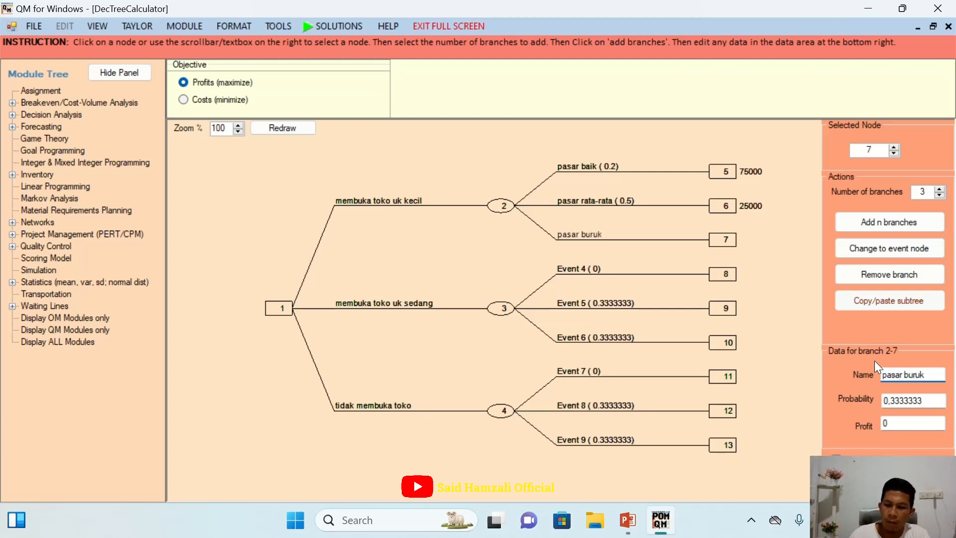
Consult the PowerPoint payoff table and give the branch from node 2 to node 7 a probability of 0.30 and a profit of -40000.
click(631, 527)
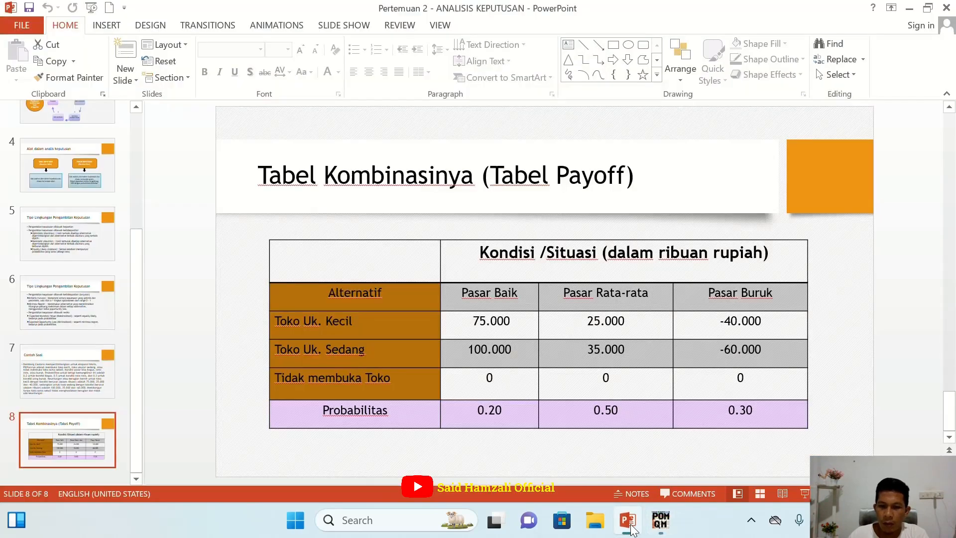
click(659, 524)
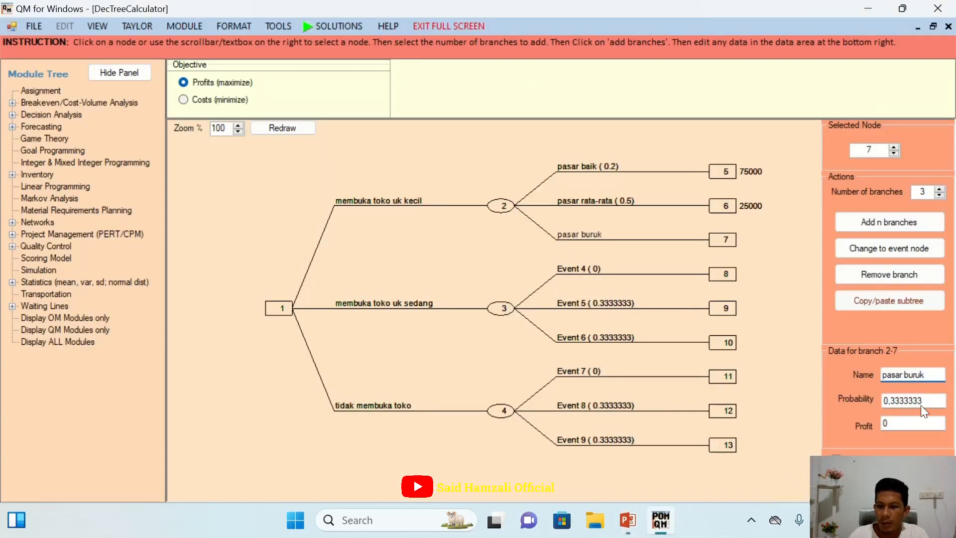
drag(921, 405, 889, 401)
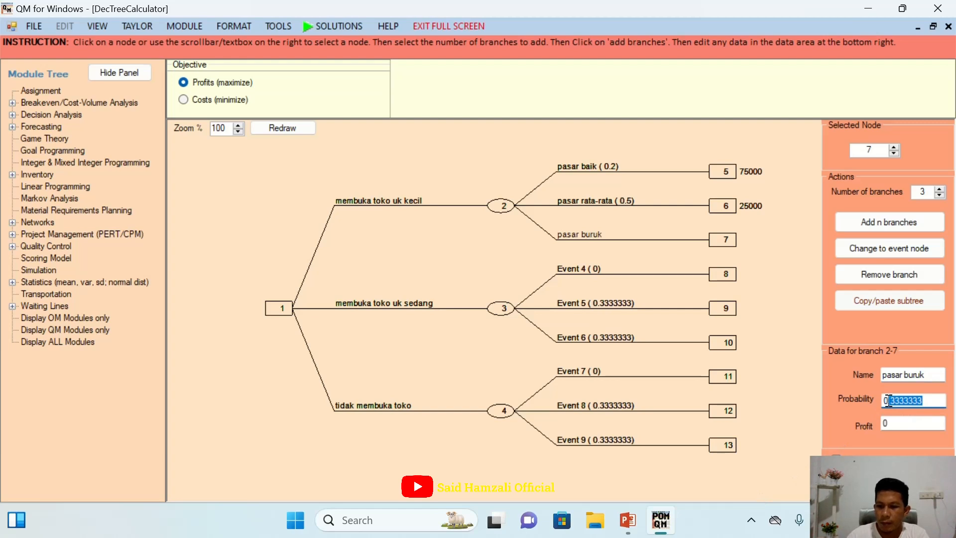
text(30)
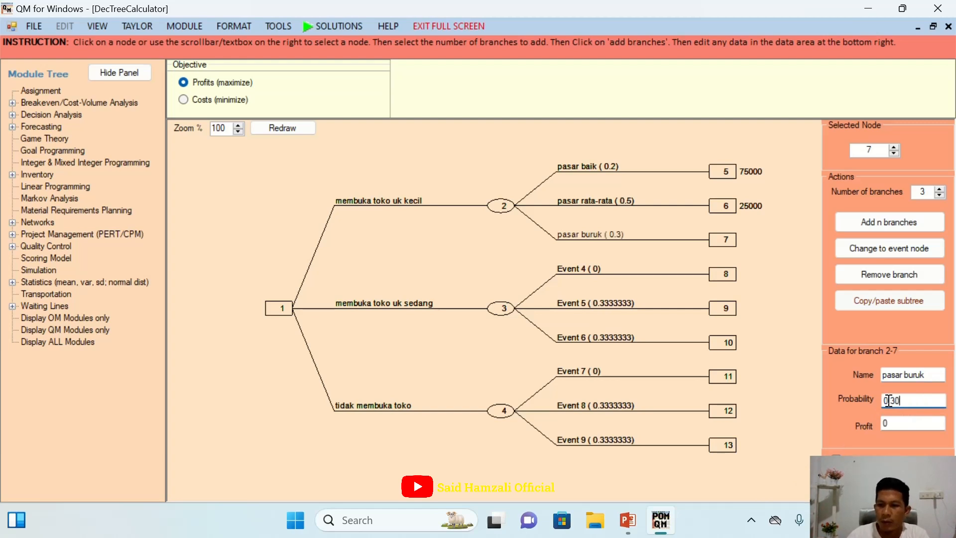
click(892, 423)
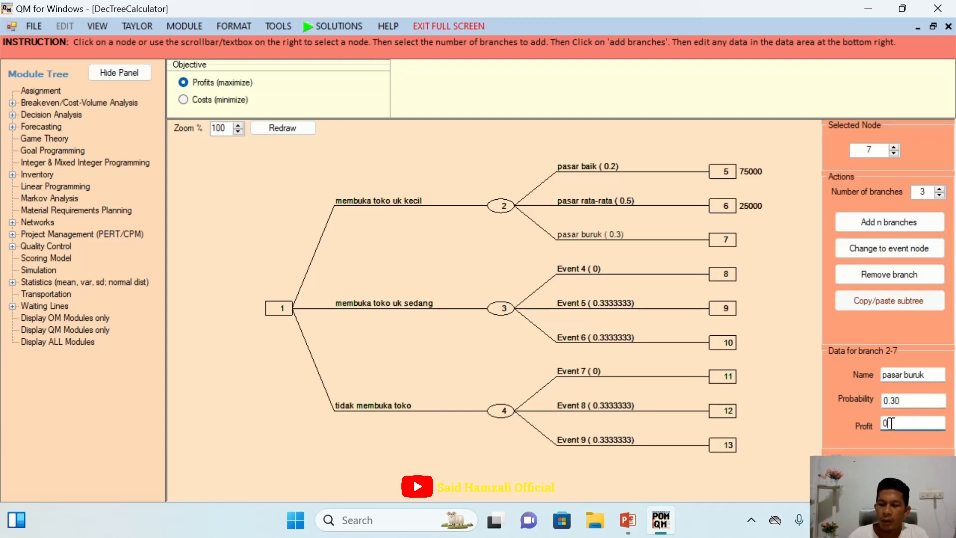
key(BackSpace)
text(-40000)
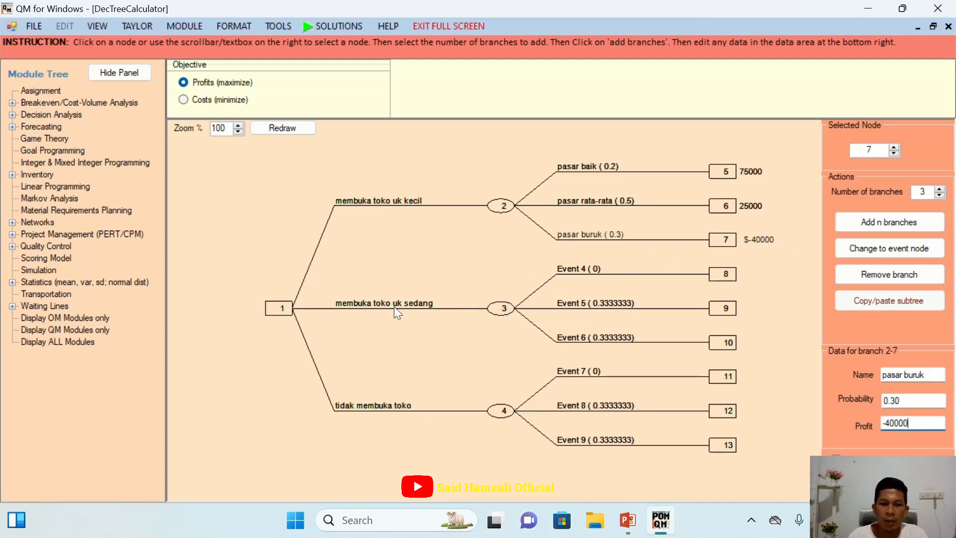
Rename the event branch from node 3 to node 8 as "pasar baik" and set its probability to 0.20.
click(725, 276)
drag(920, 379, 873, 374)
key(BackSpace)
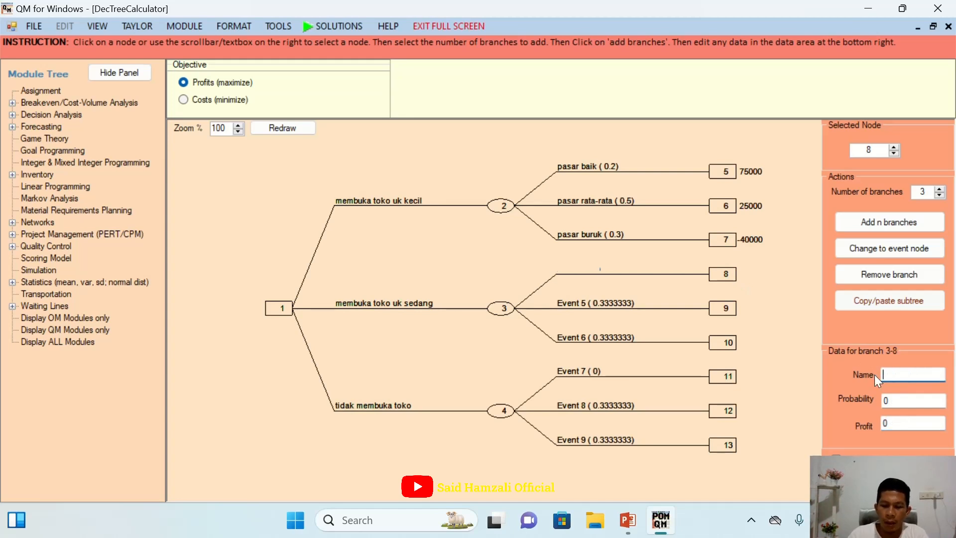
text(pasar baik)
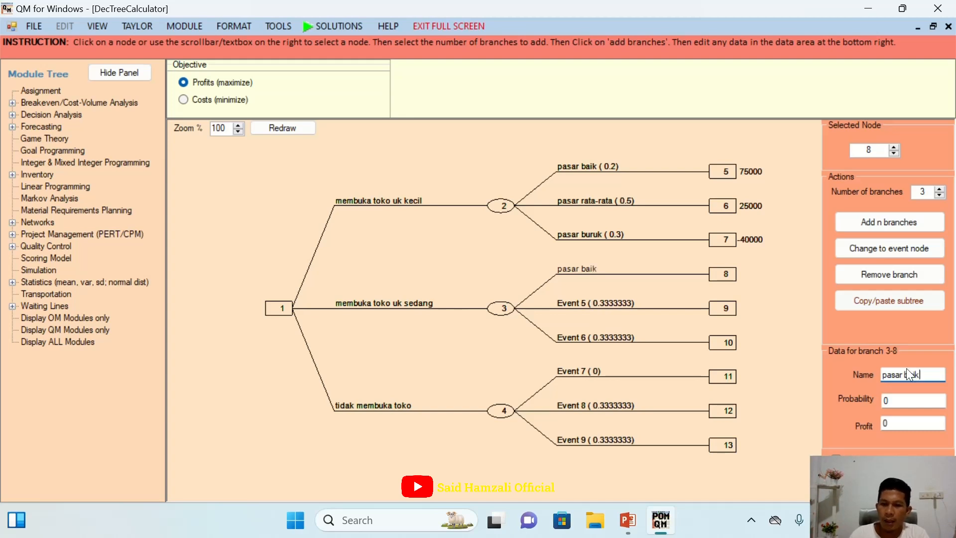
click(902, 402)
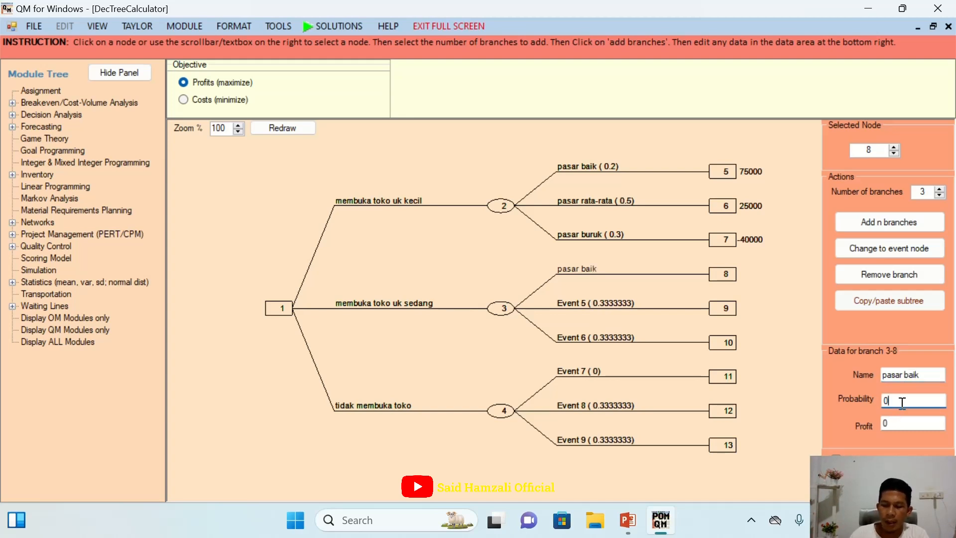
text(.20)
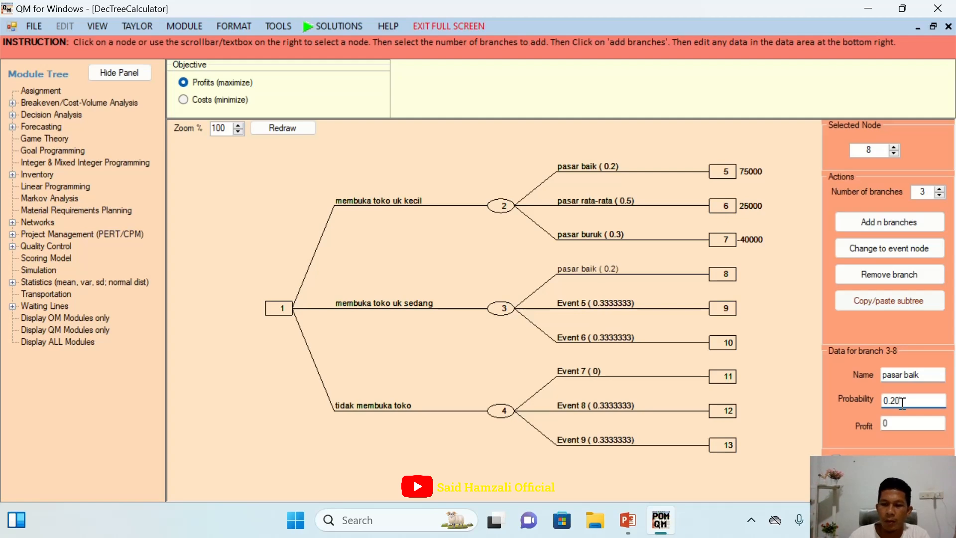
Consult the PowerPoint payoff table and give the branch from node 3 to node 8 a profit of 100000.
click(898, 422)
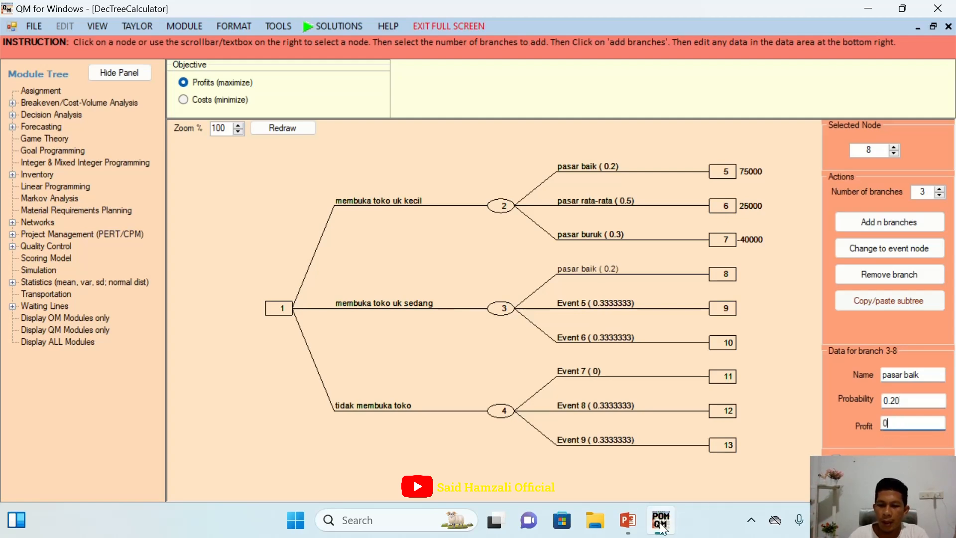
click(628, 520)
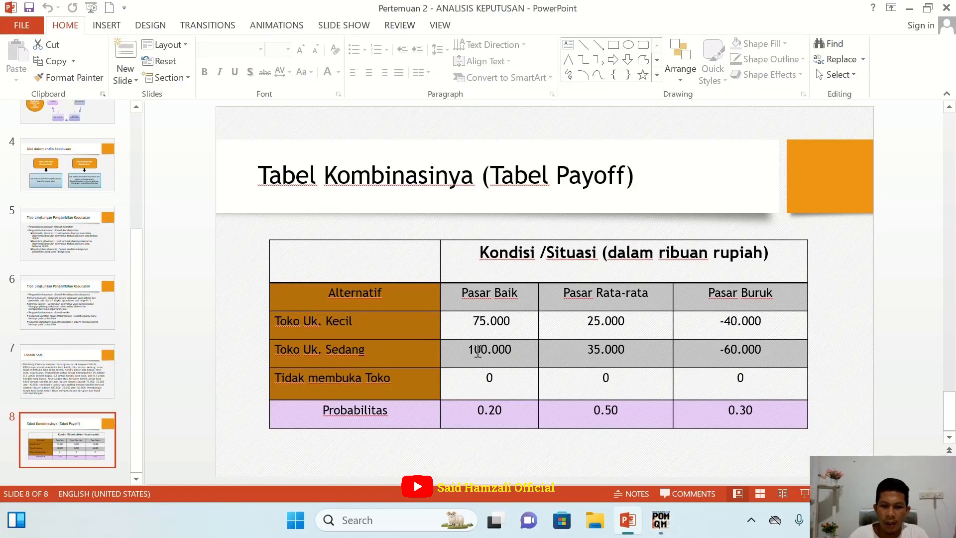
click(661, 520)
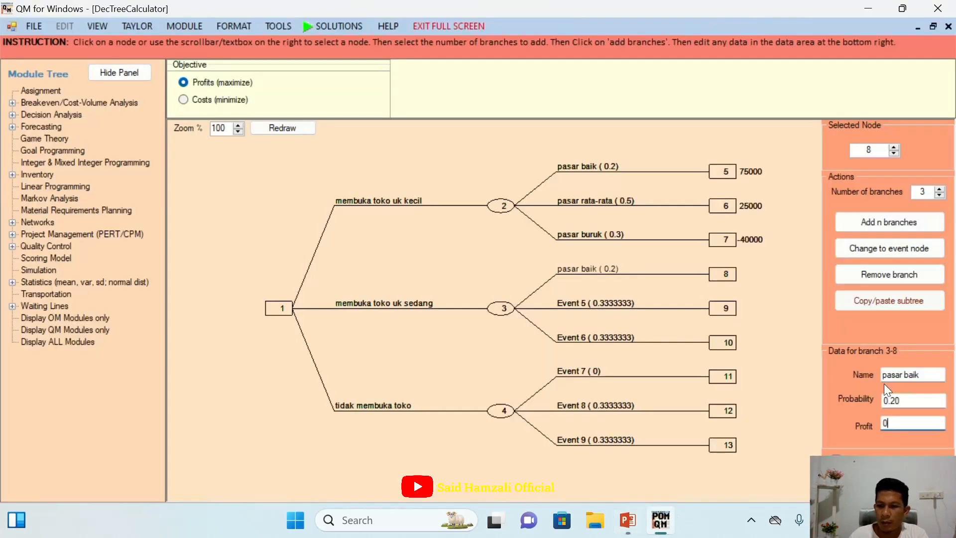
click(909, 403)
click(891, 426)
key(BackSpace)
text(10000)
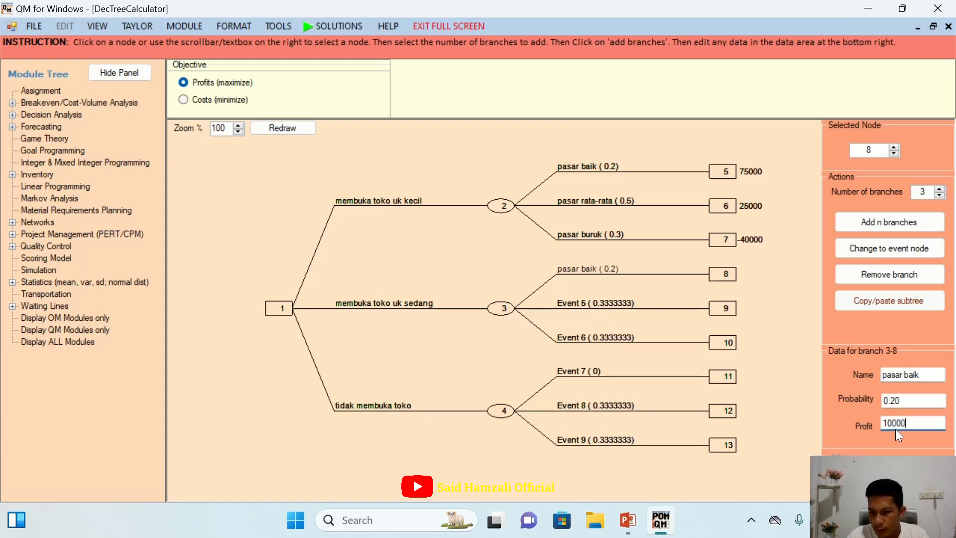
text(0)
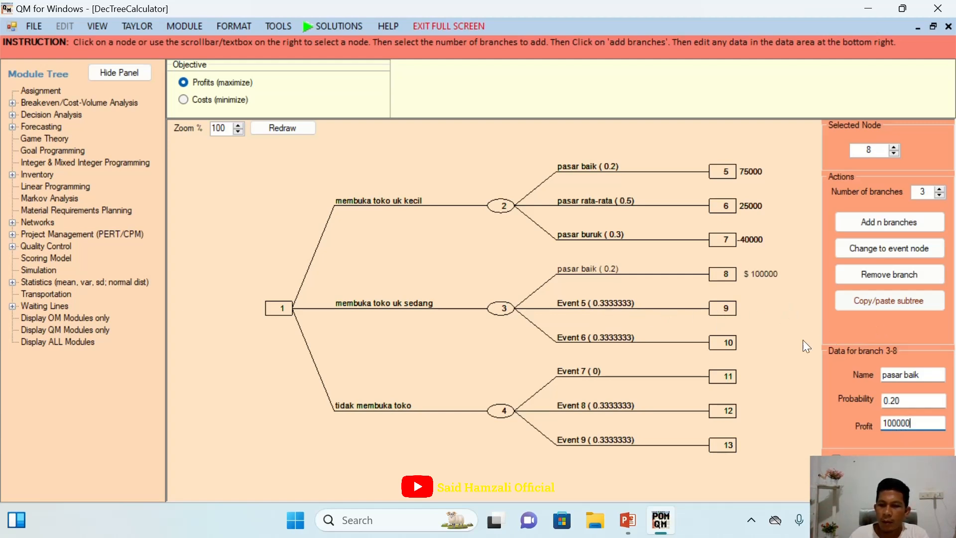
Rename the event branch from node 3 to node 9 as "pasar rata-rata".
click(723, 308)
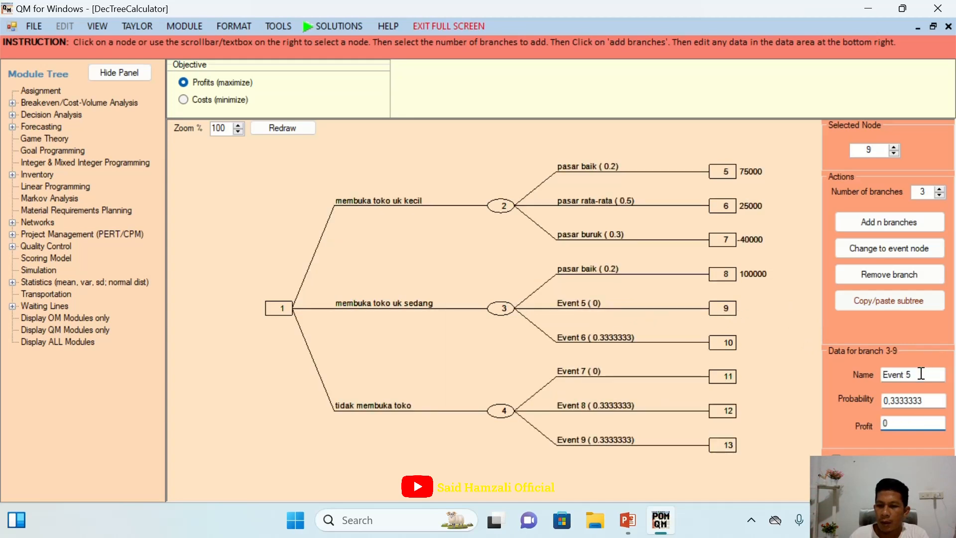
drag(921, 373, 873, 371)
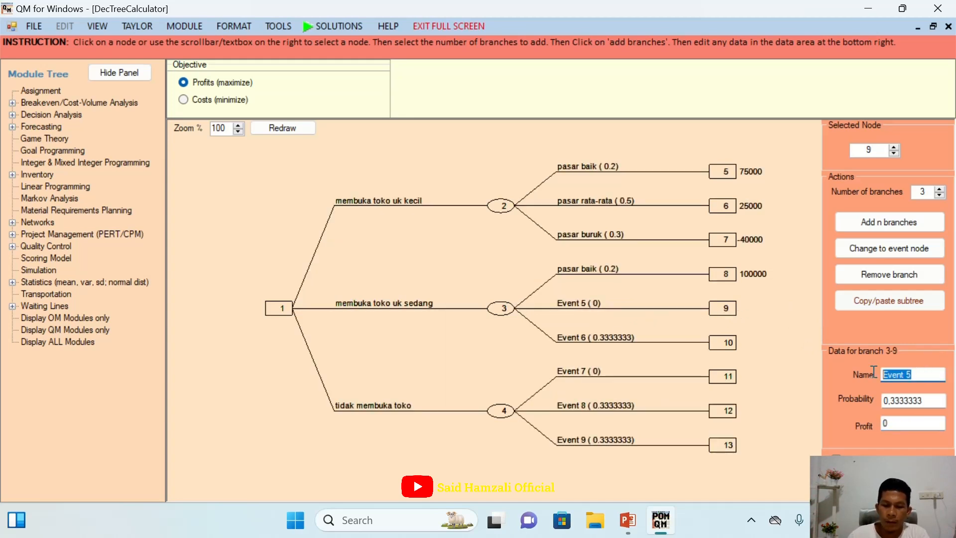
text(pasar )
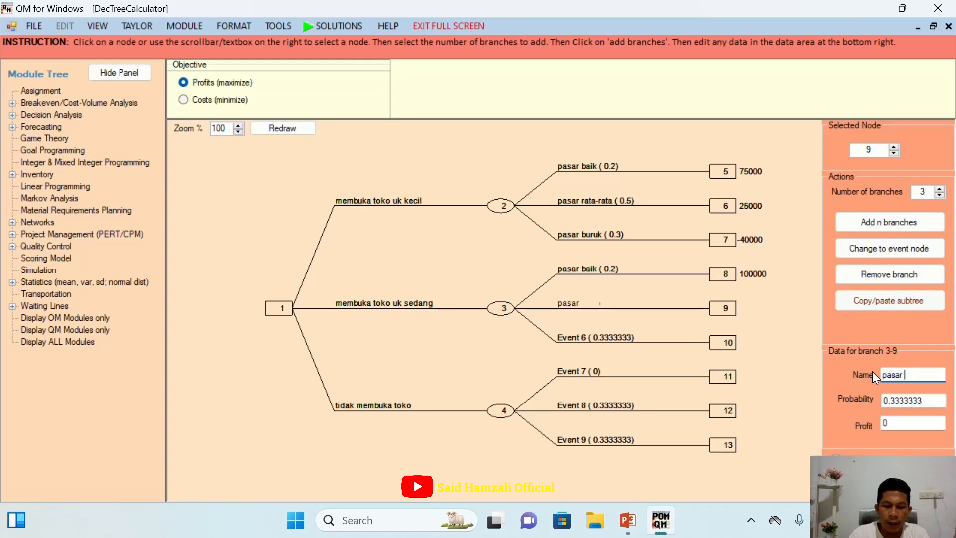
text(rata-)
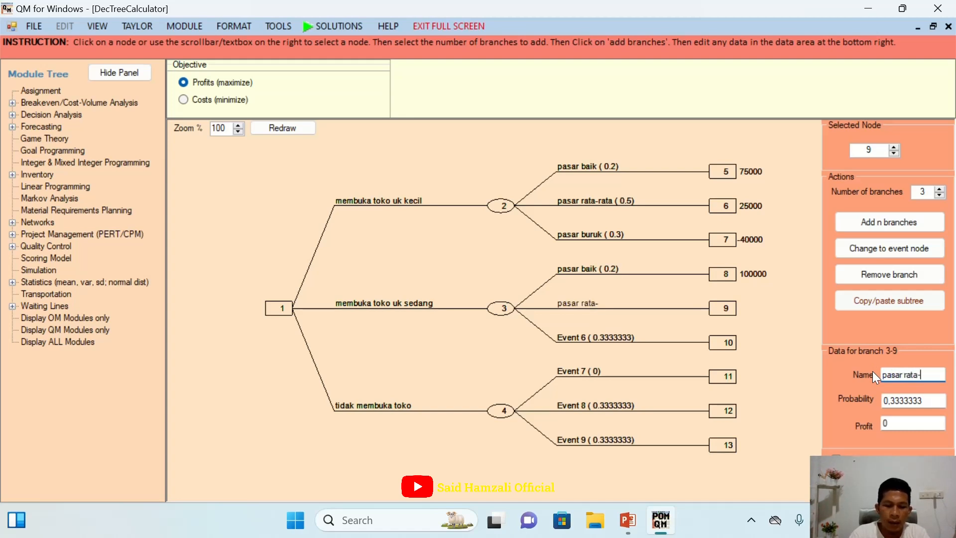
text(rata)
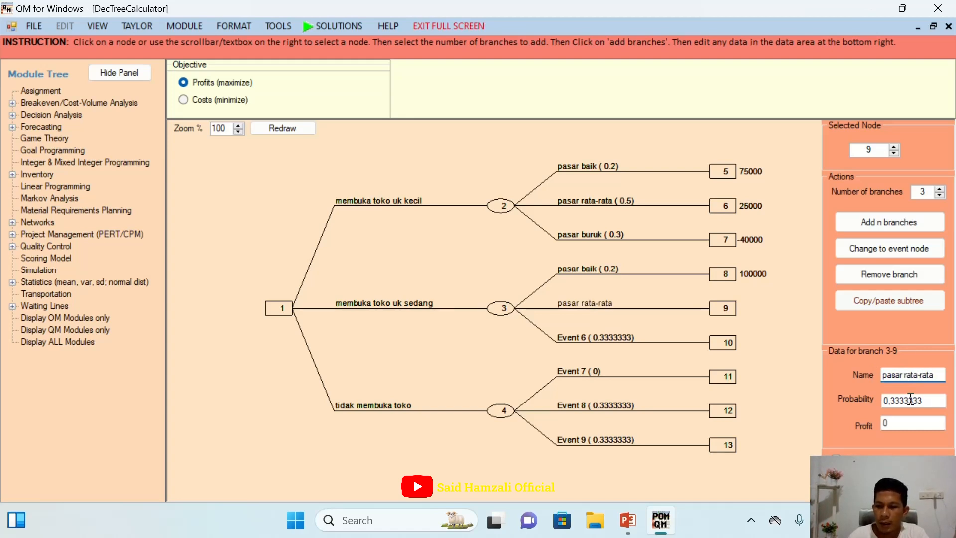
Set the probability of the branch from node 3 to node 9 to 0.50.
click(935, 399)
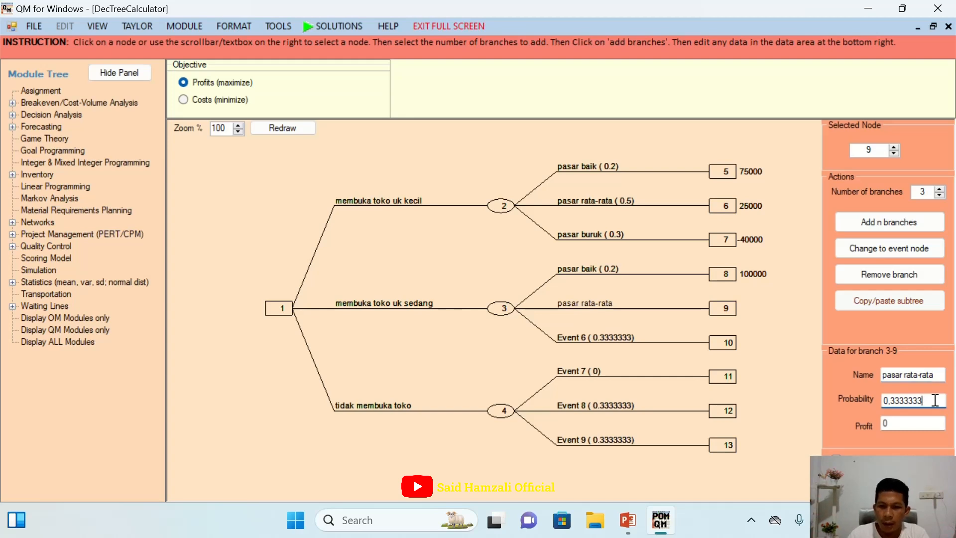
key(BackSpace)
key(BackSpace)
key(BackSpace)
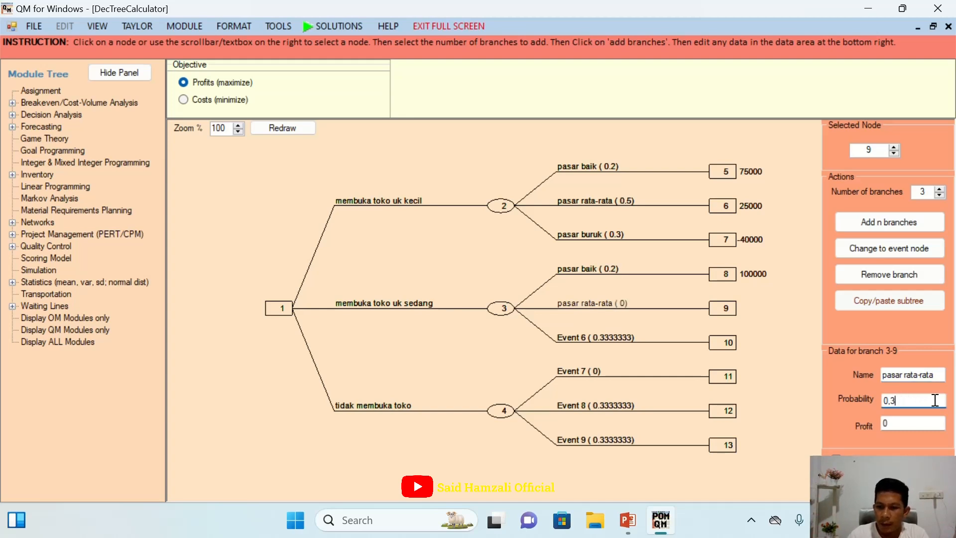
text(.50)
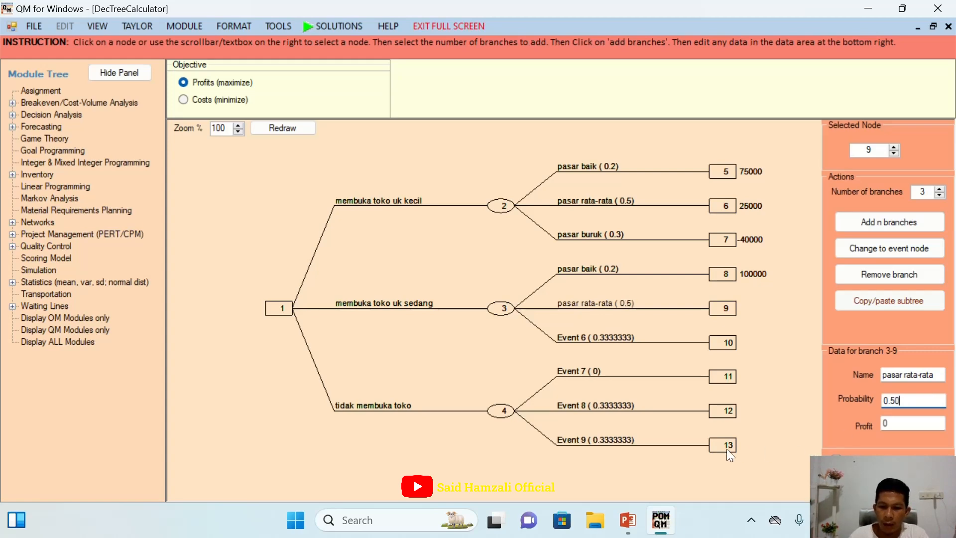
Consult the PowerPoint payoff table and give the branch from node 3 to node 9 a profit of 35000.
click(628, 520)
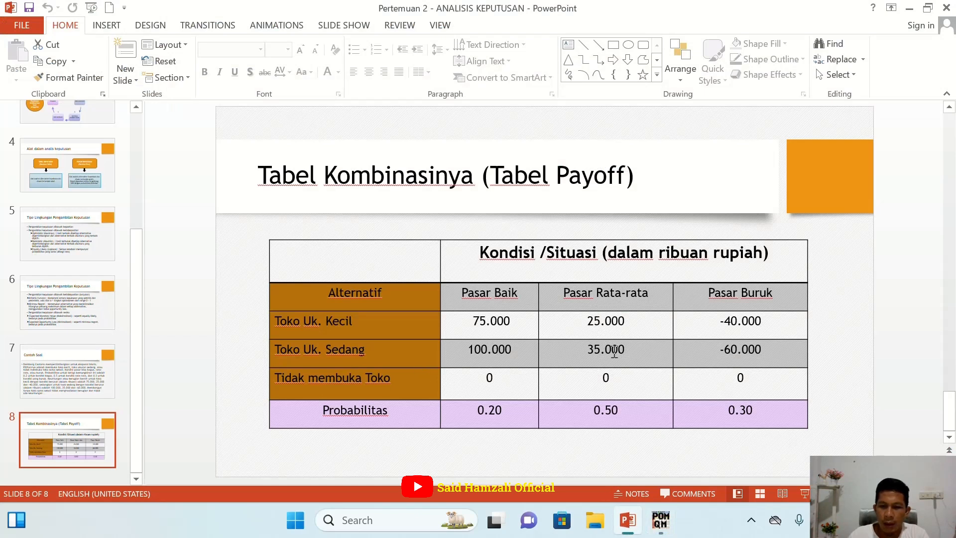
click(655, 527)
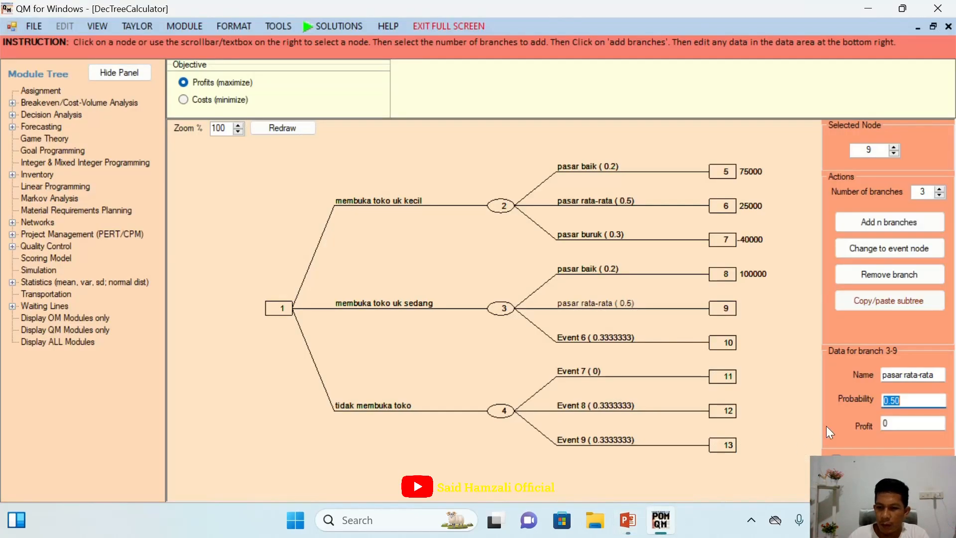
click(898, 423)
key(BackSpace)
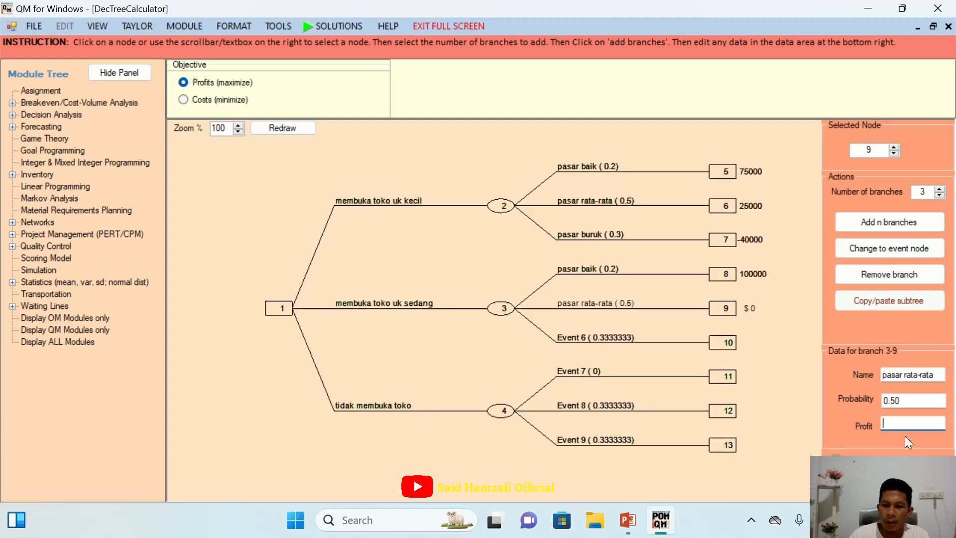
text(35000)
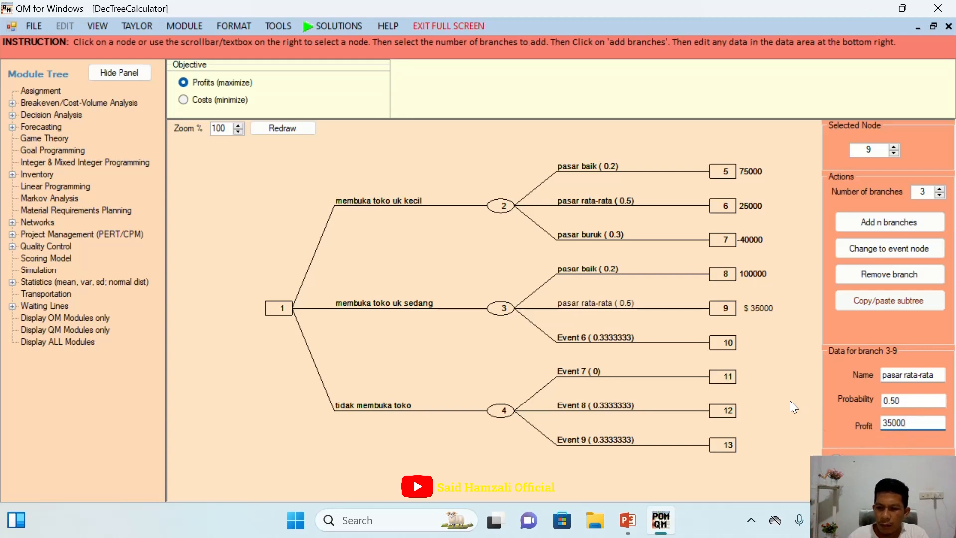
Rename the event branch from node 3 to node 10 as "pasar buruk".
click(727, 342)
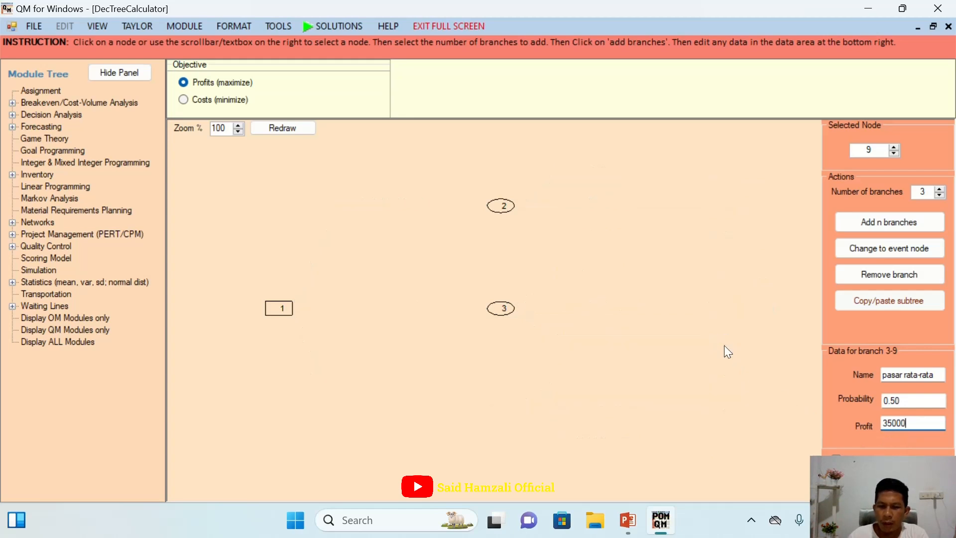
click(919, 372)
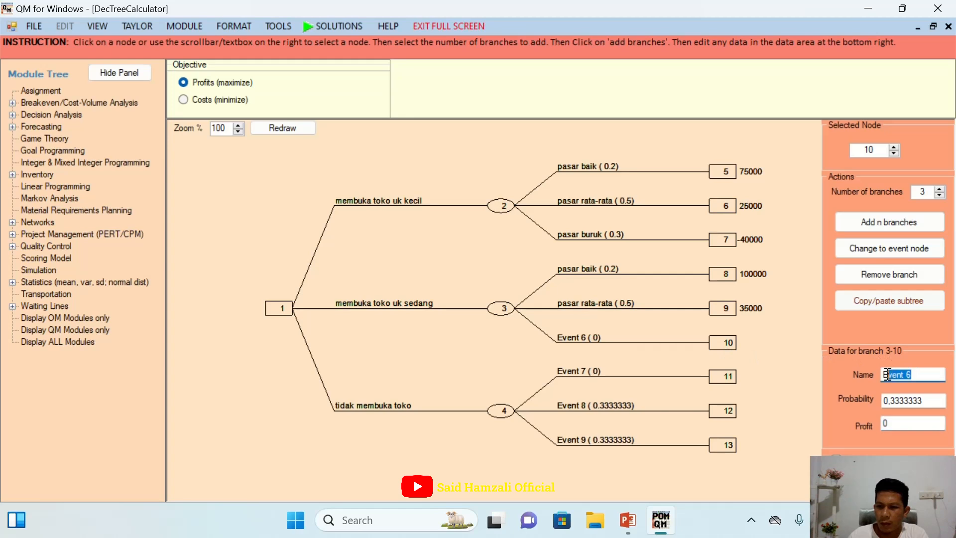
text(pasar buruk)
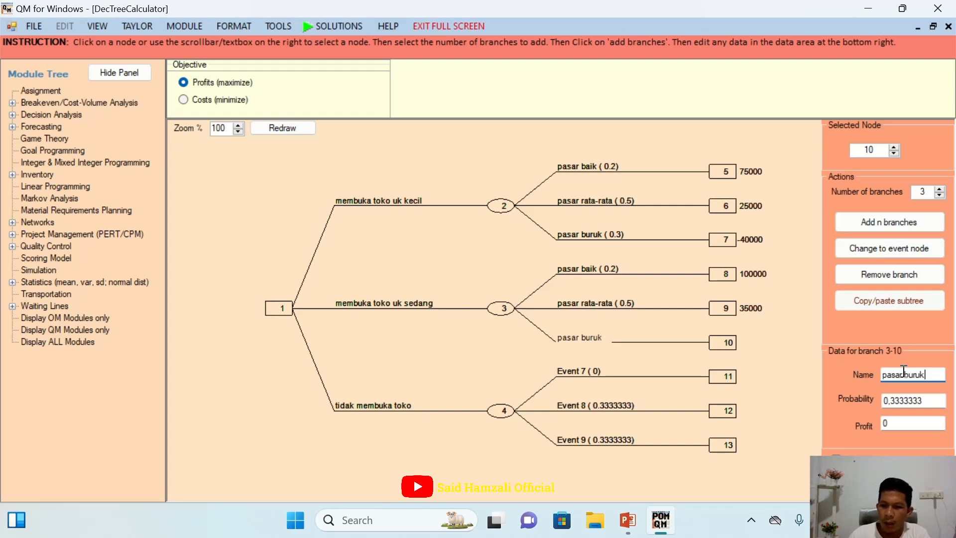
Set the probability of the branch from node 3 to node 10 to 0.30.
click(924, 398)
key(BackSpace)
key(BackSpace)
key(BackSpace)
key(BackSpace)
key(BackSpace)
key(BackSpace)
key(BackSpace)
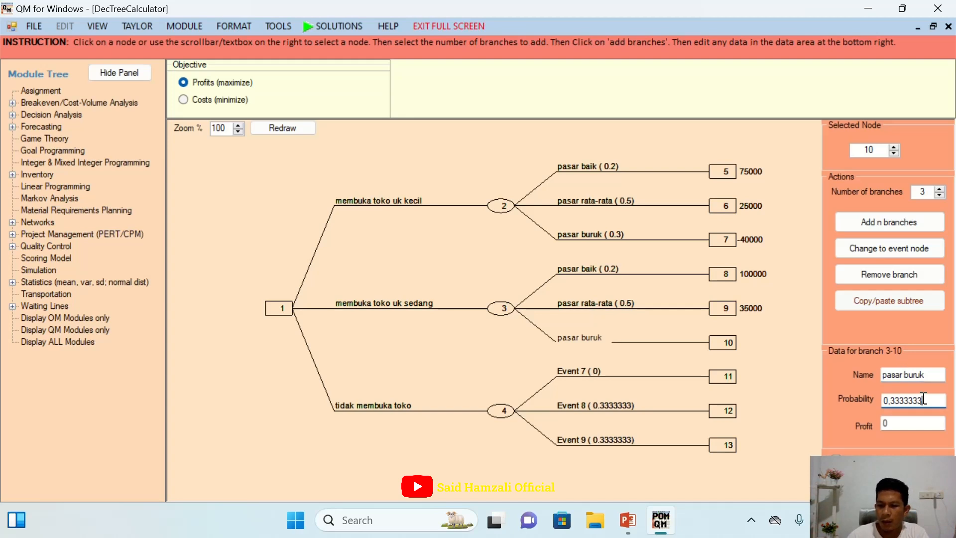
key(BackSpace)
text(.)
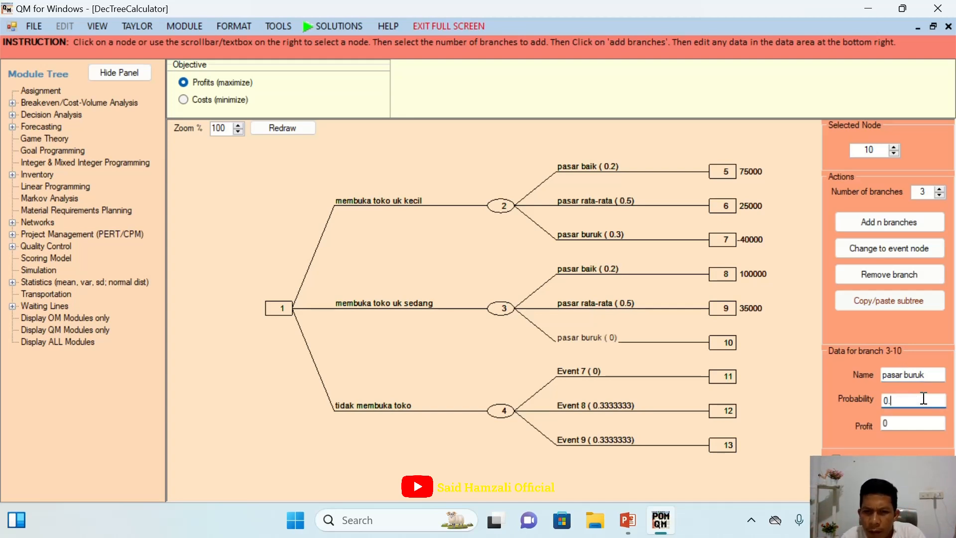
text(30)
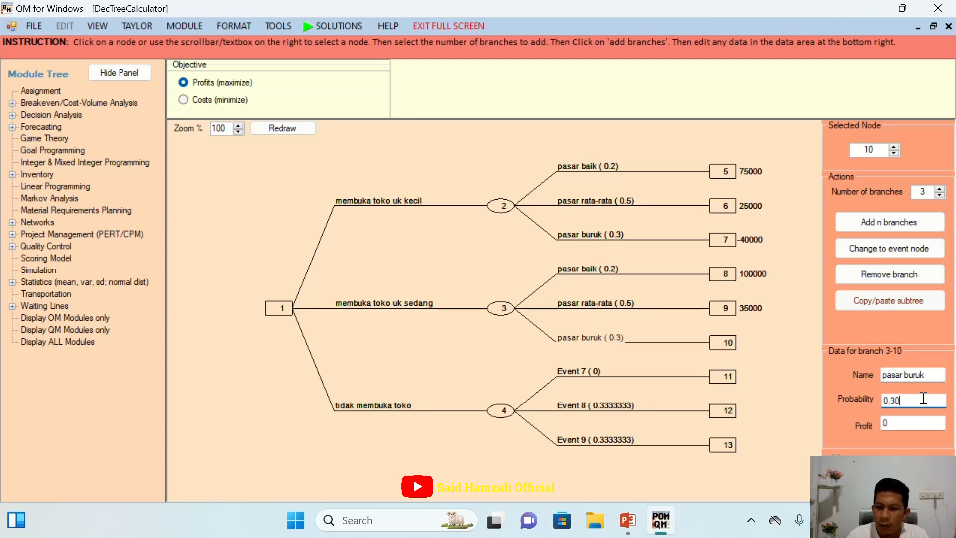
Consult the PowerPoint payoff table and give the branch from node 3 to node 10 a profit of -60000.
click(911, 421)
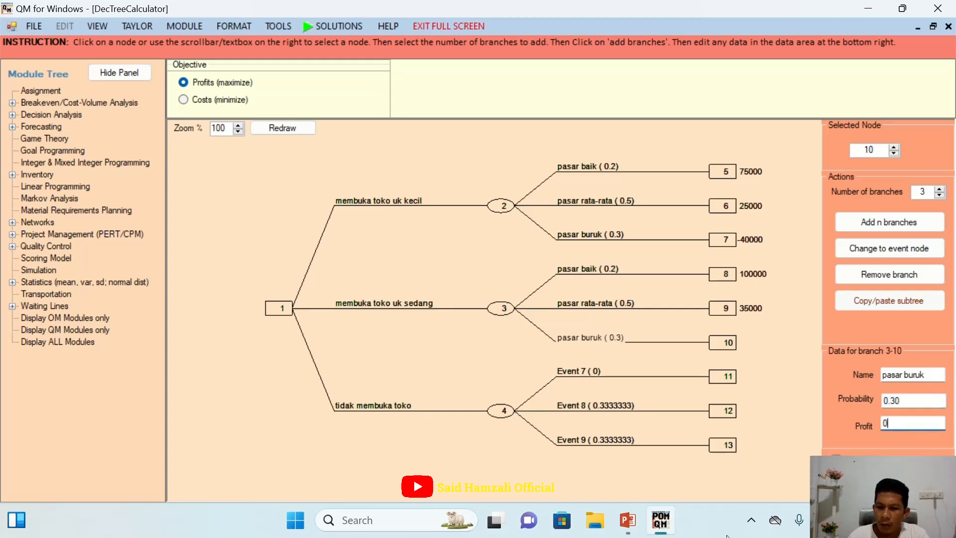
mouse_move(624, 526)
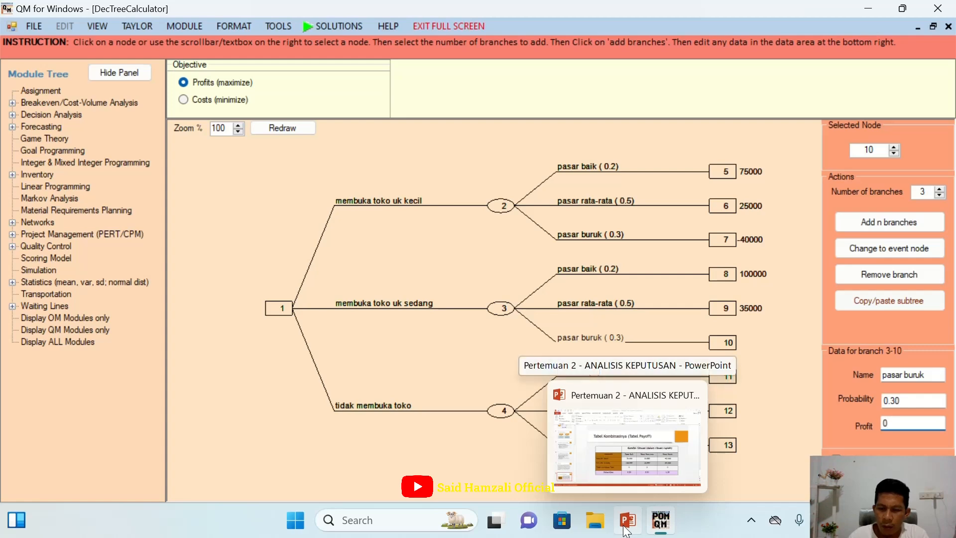
click(640, 469)
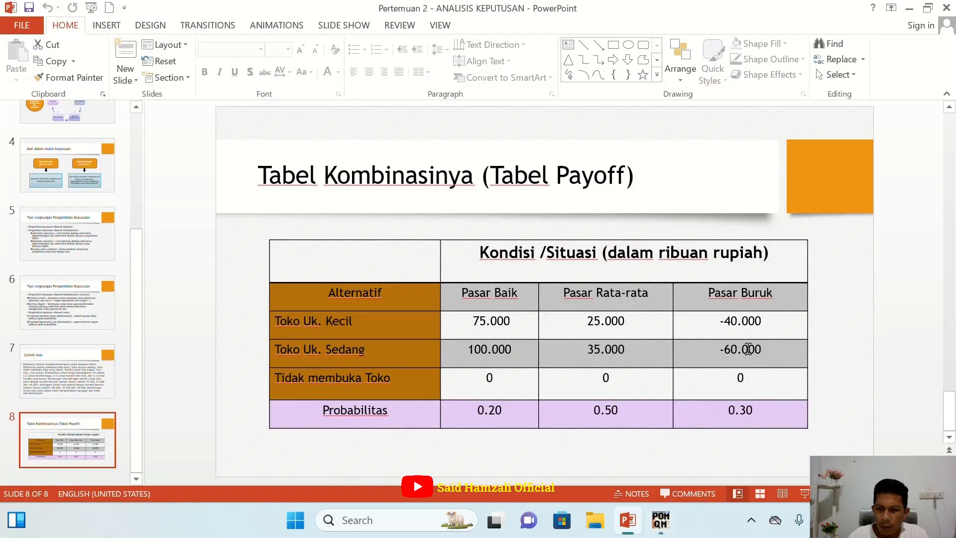
click(660, 520)
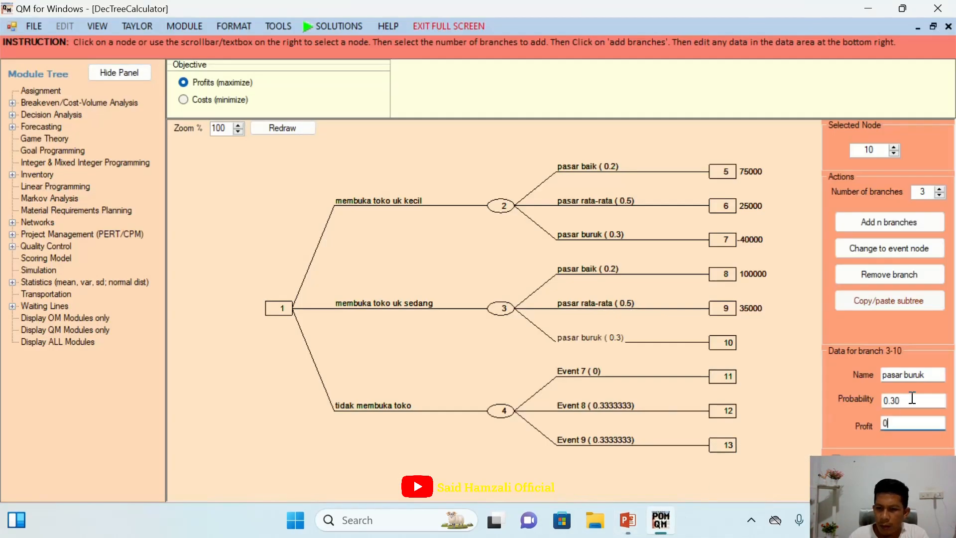
click(900, 423)
key(BackSpace)
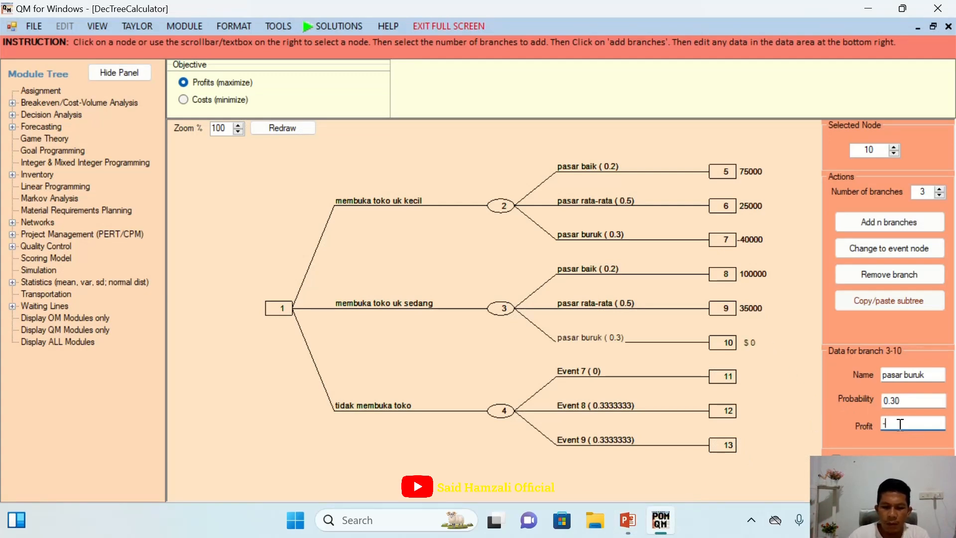
text(-60000)
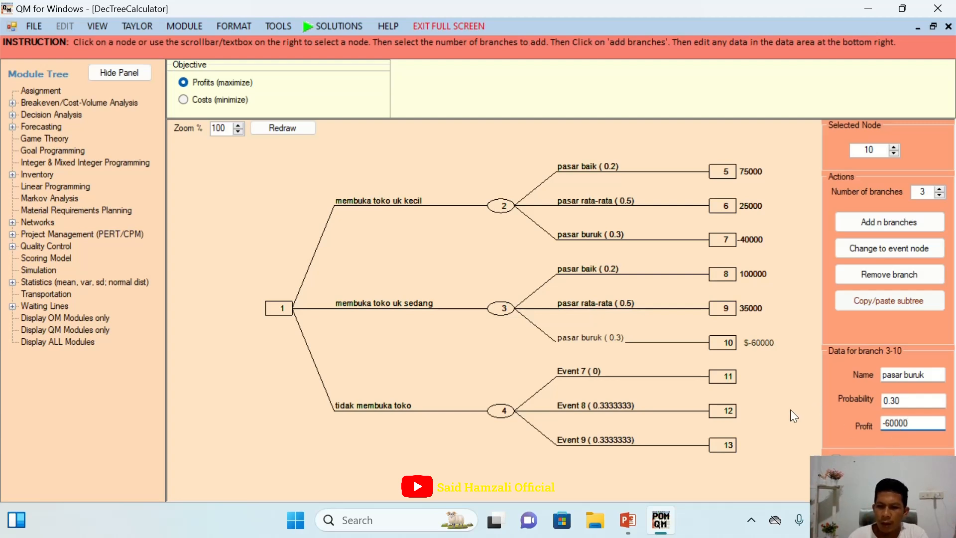
Rename the event branch from node 4 to node 11 as "pasar baik" and set its probability to 0.20.
click(736, 412)
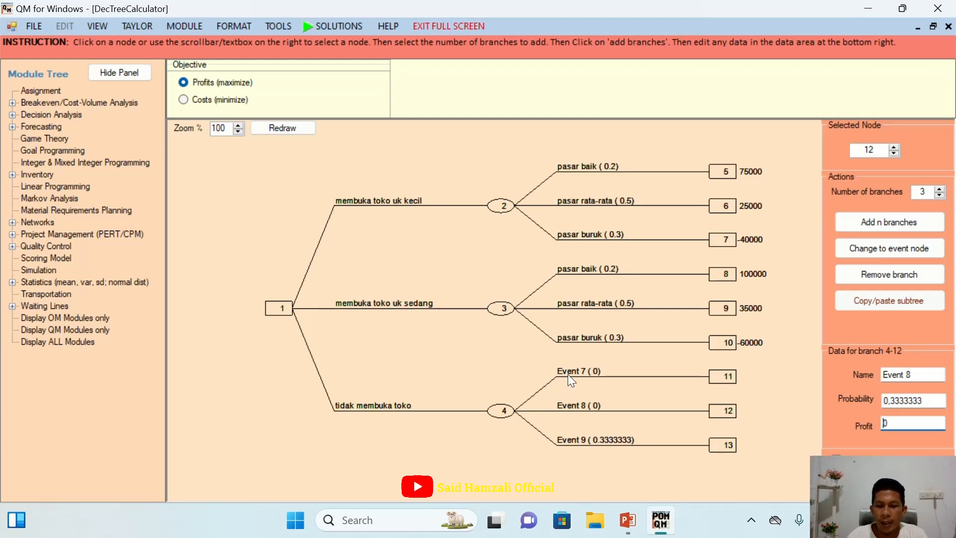
click(724, 376)
click(879, 377)
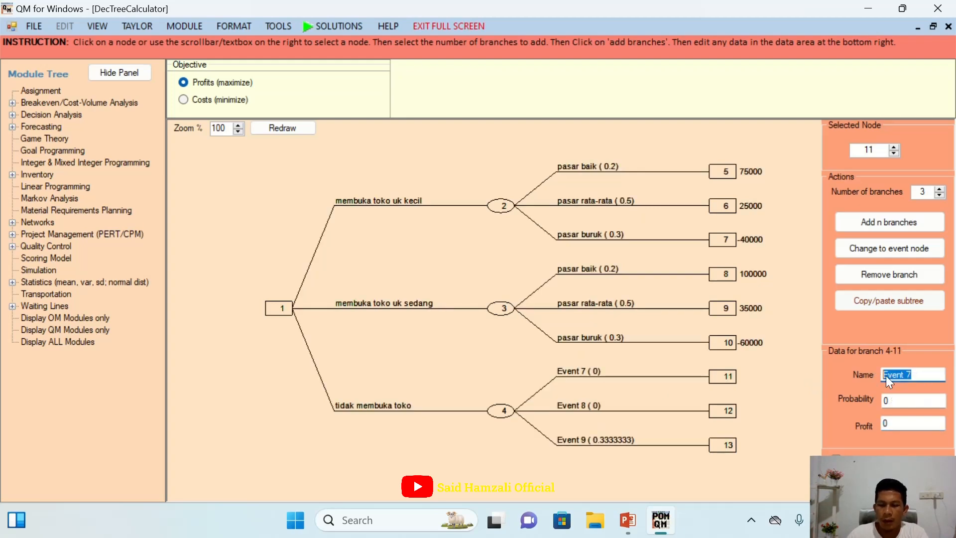
text(pasar)
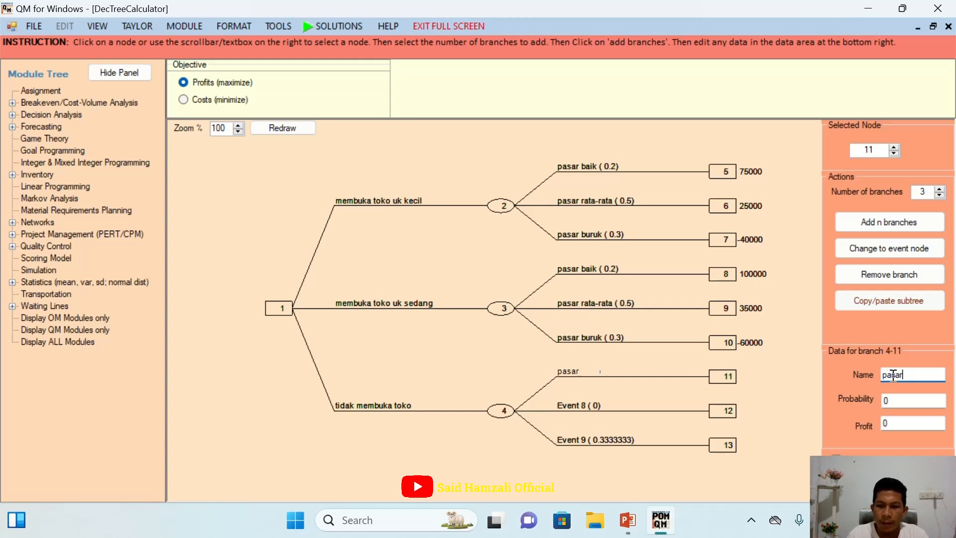
text(baik)
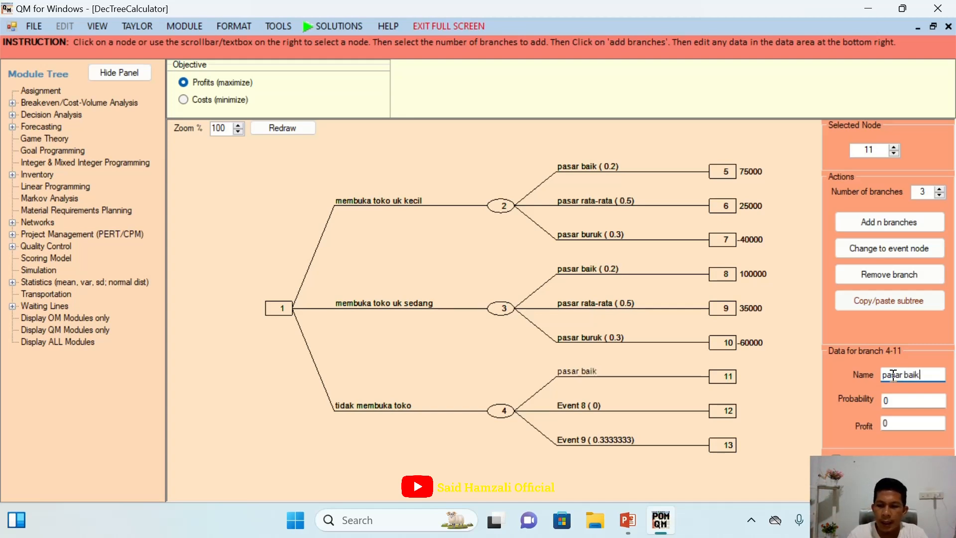
click(913, 401)
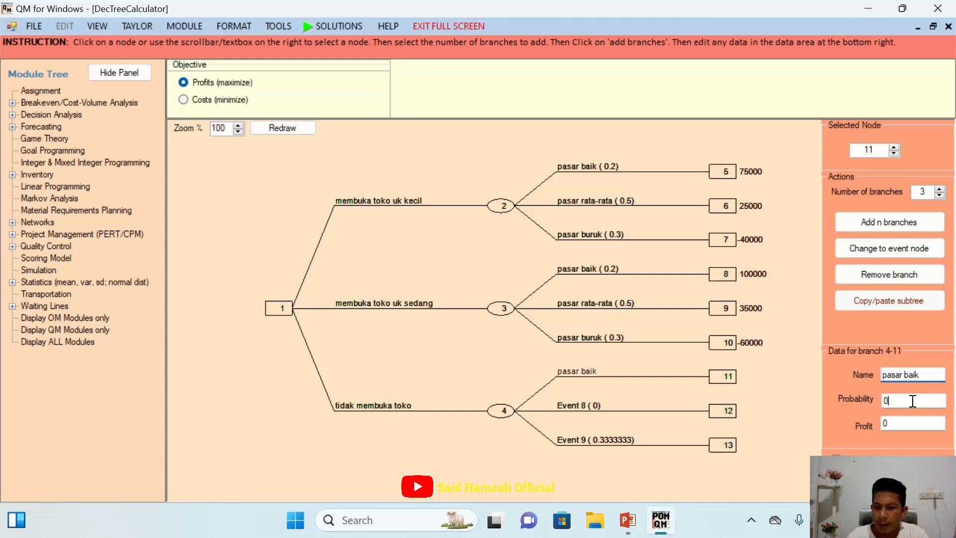
key(BackSpace)
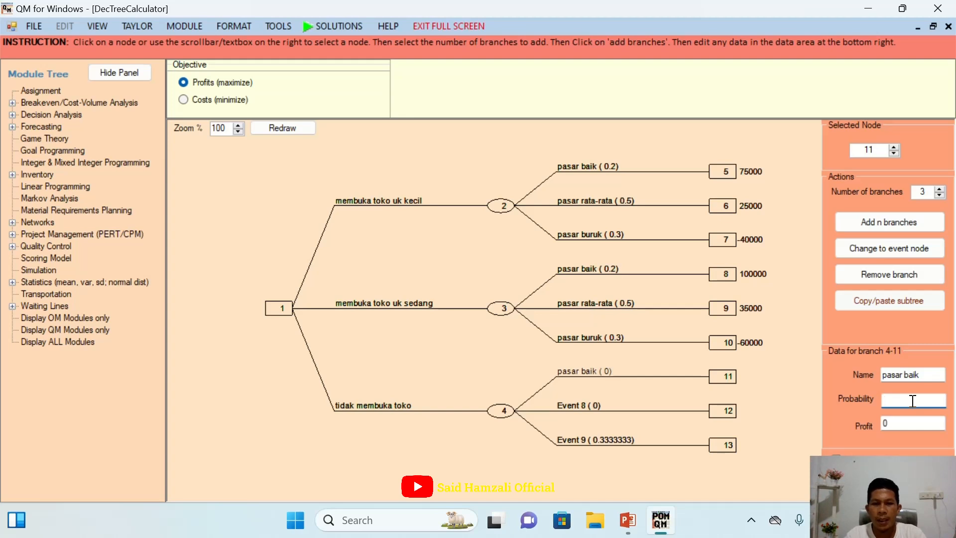
text(0.)
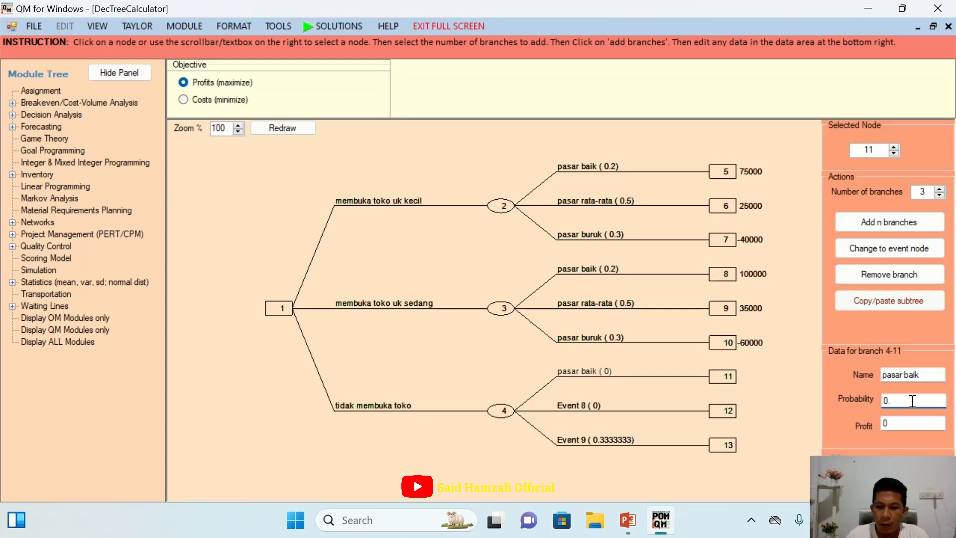
text(20)
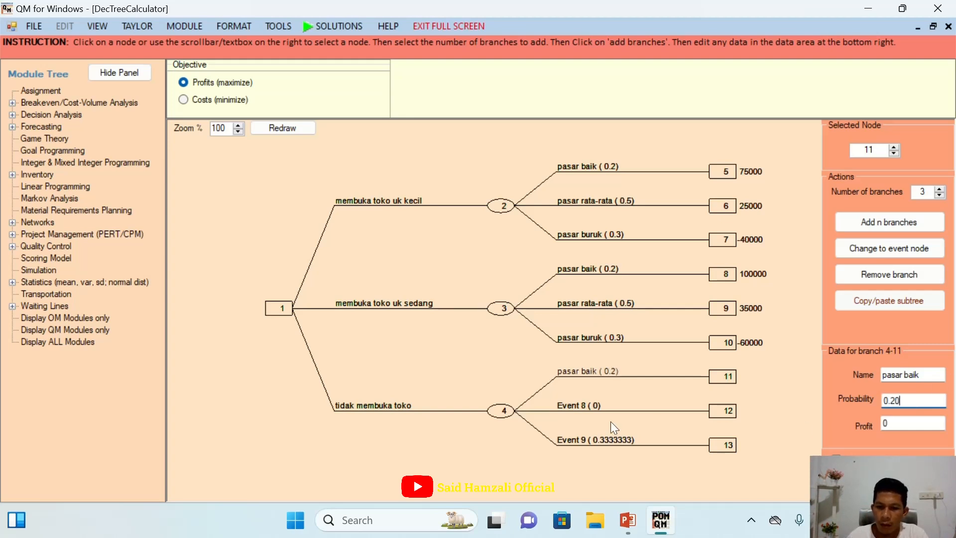
Rename the event branch from node 4 to node 12 as "pasar rata-rata" and set its probability to 0.50.
click(723, 411)
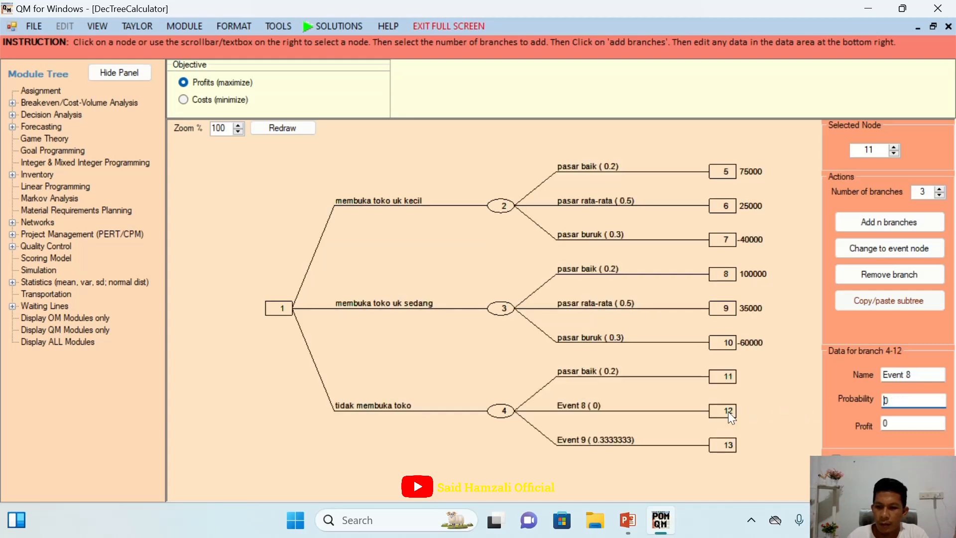
drag(932, 376, 855, 376)
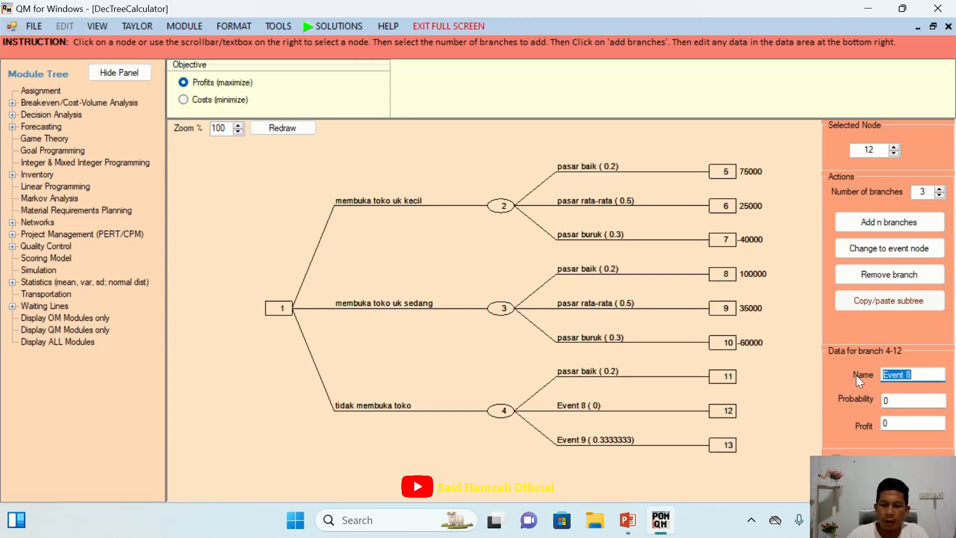
text(pasar ra)
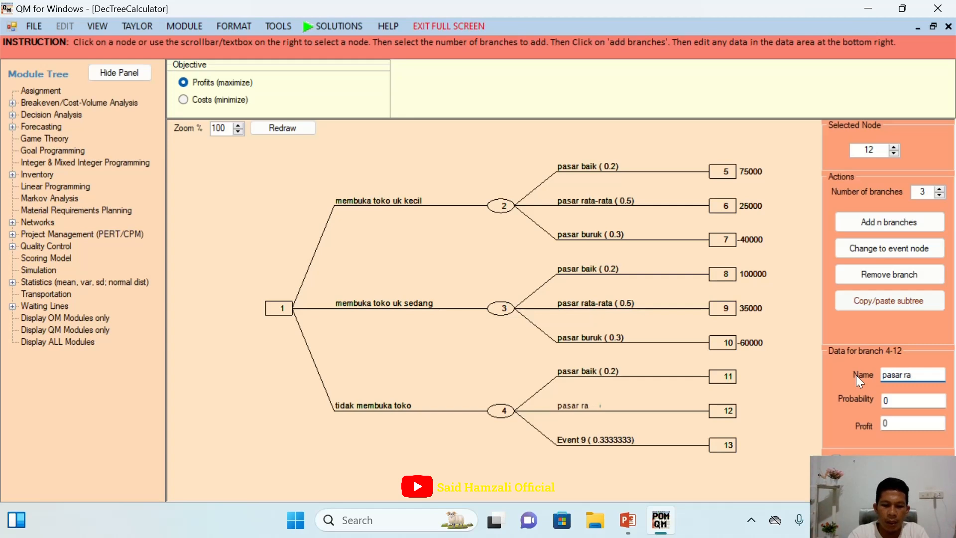
text(ta-rata)
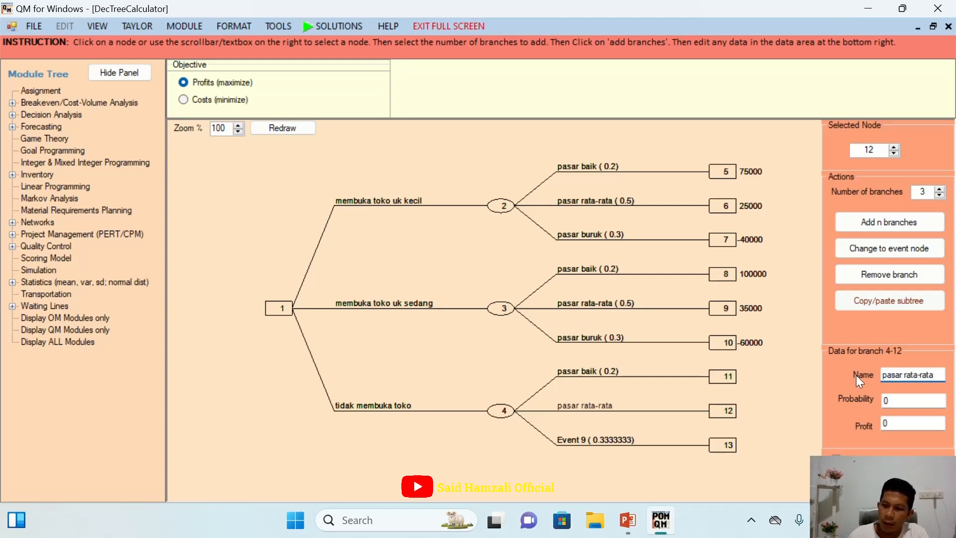
click(894, 399)
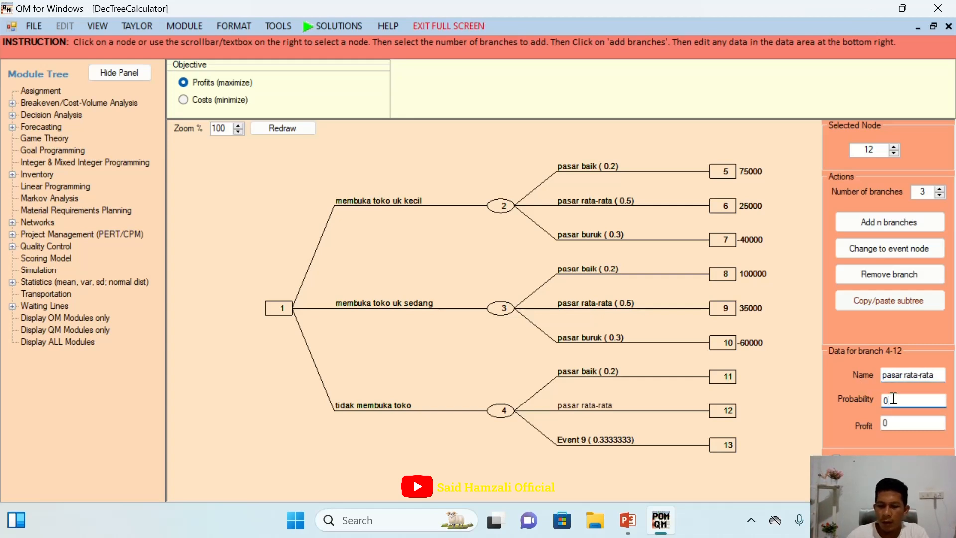
key(BackSpace)
text(0.50)
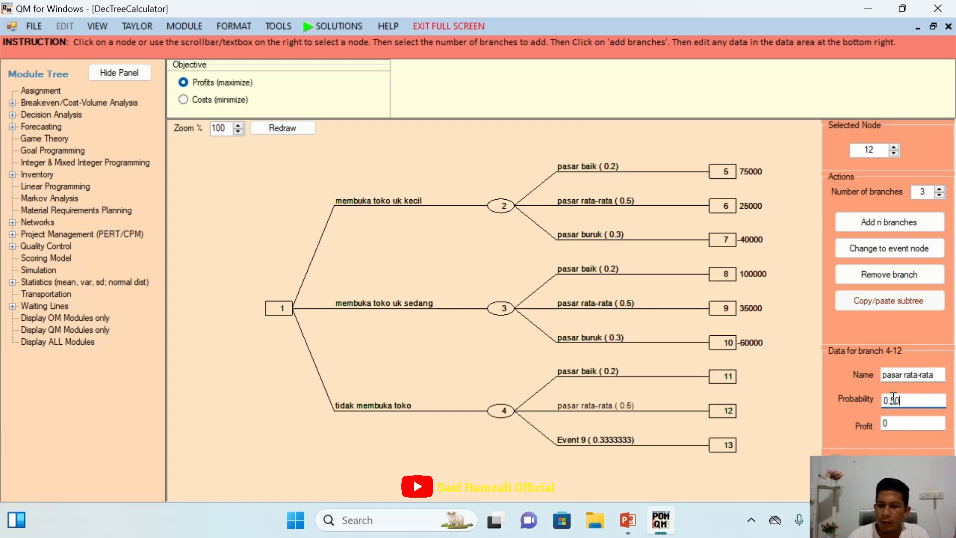
Rename the event branch from node 4 to node 13 as "pasar buruk" and set its probability to 0.30.
click(727, 446)
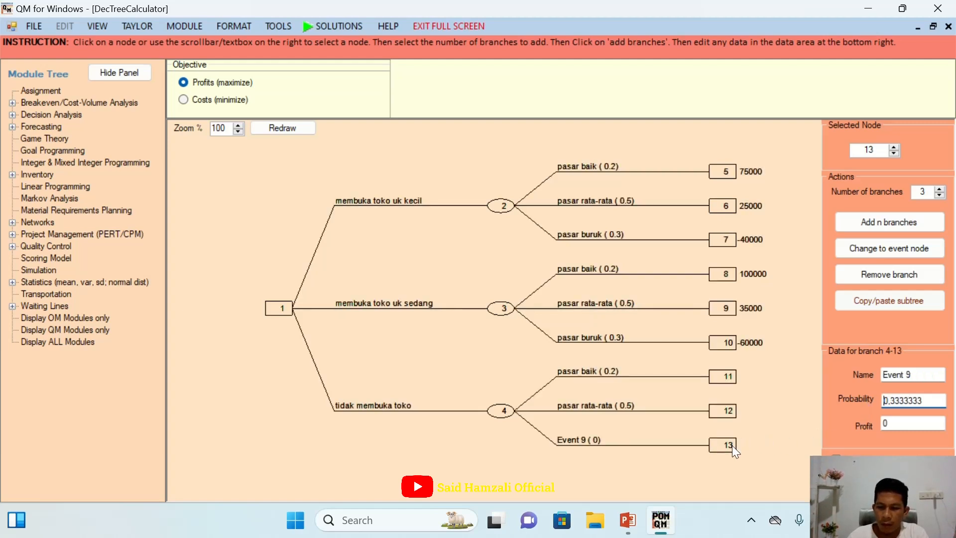
drag(911, 375, 872, 376)
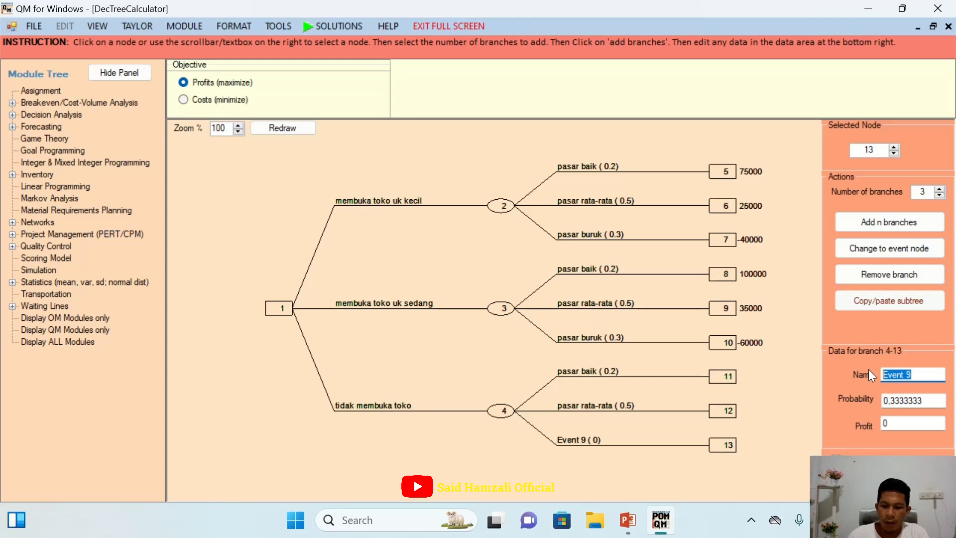
text(pasar)
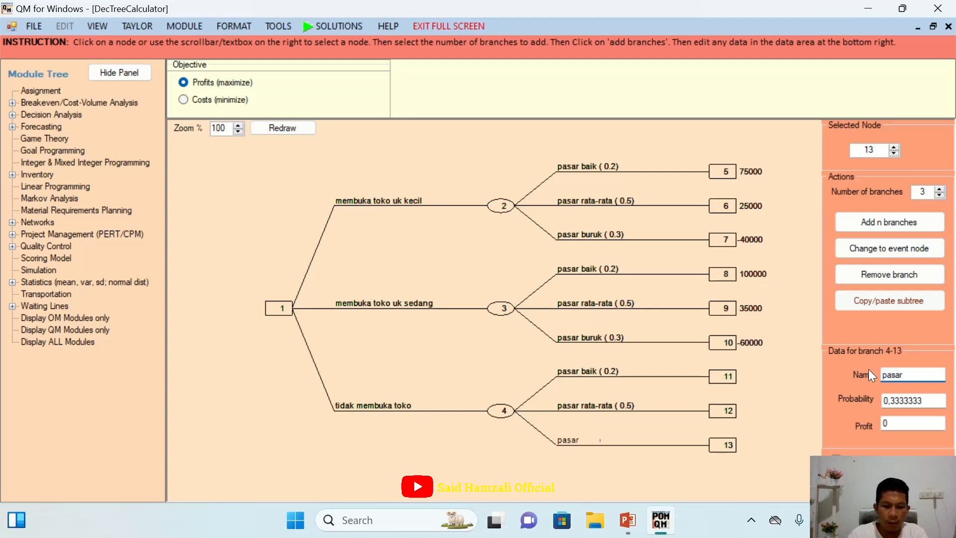
text( buruk)
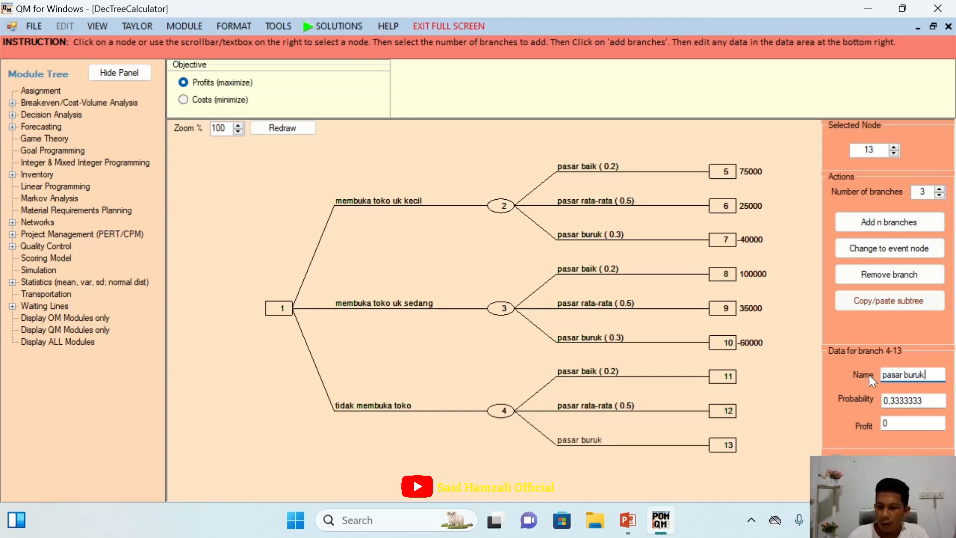
click(925, 400)
key(BackSpace)
key(BackSpace)
key(BackSpace)
key(BackSpace)
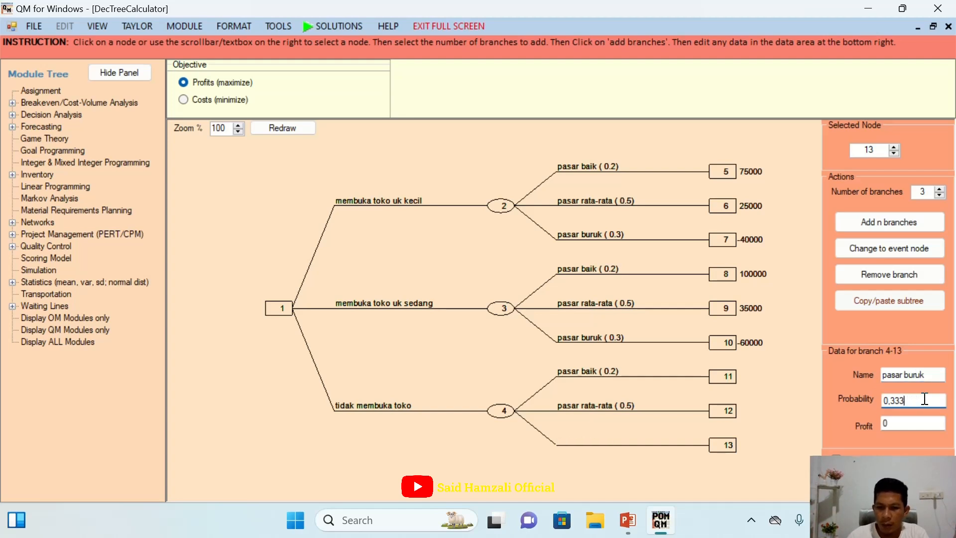
key(BackSpace)
key(BackSpace)
key(BackSpace)
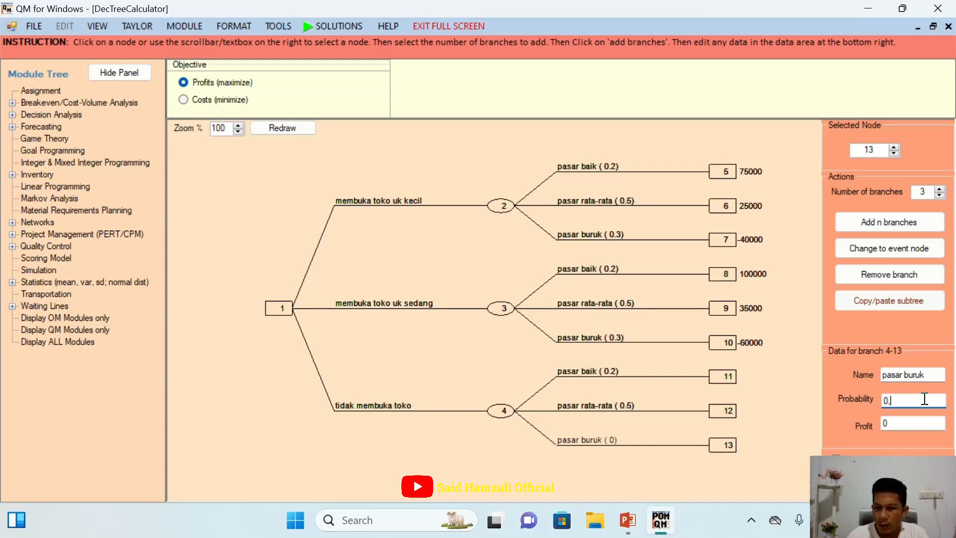
key(BackSpace)
text(.30)
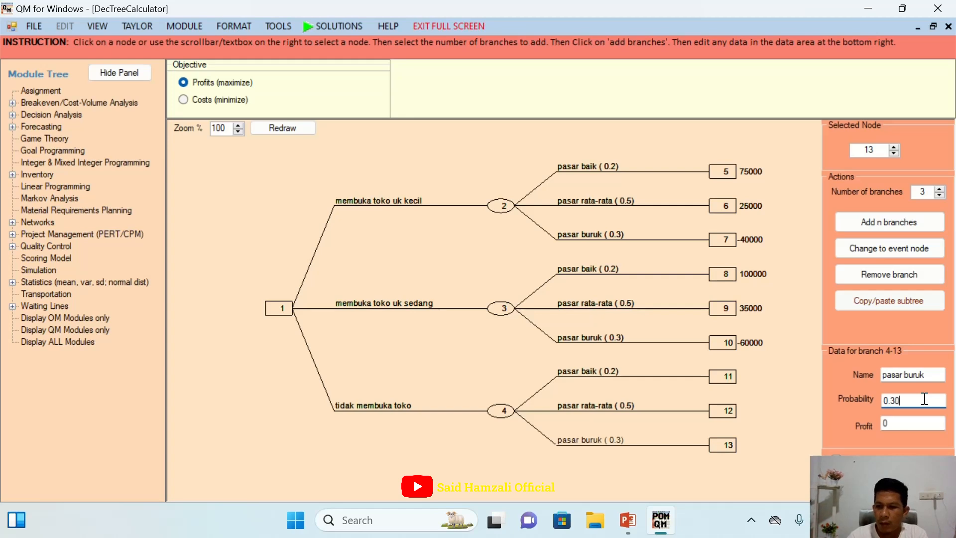
Solve the completed decision tree to compute the expected monetary value at every node.
click(903, 422)
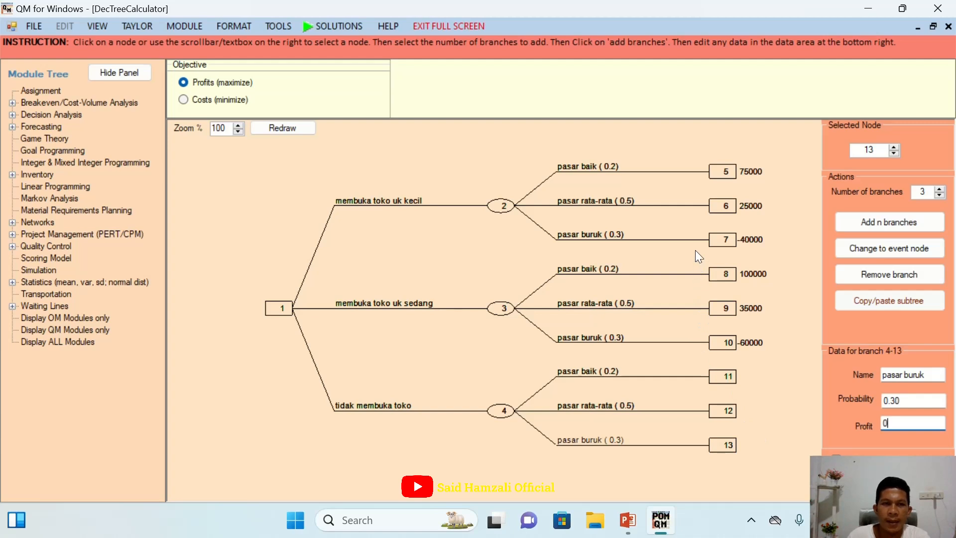
click(313, 26)
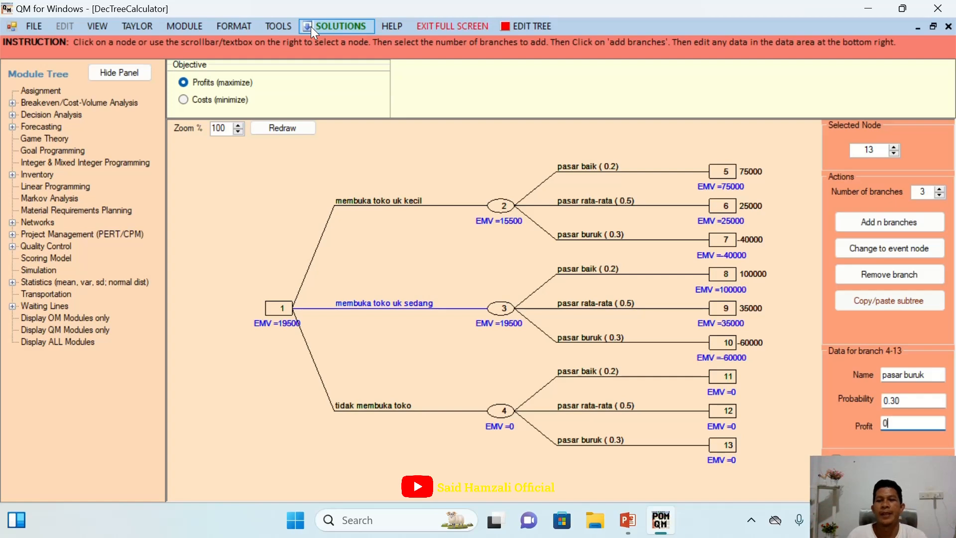